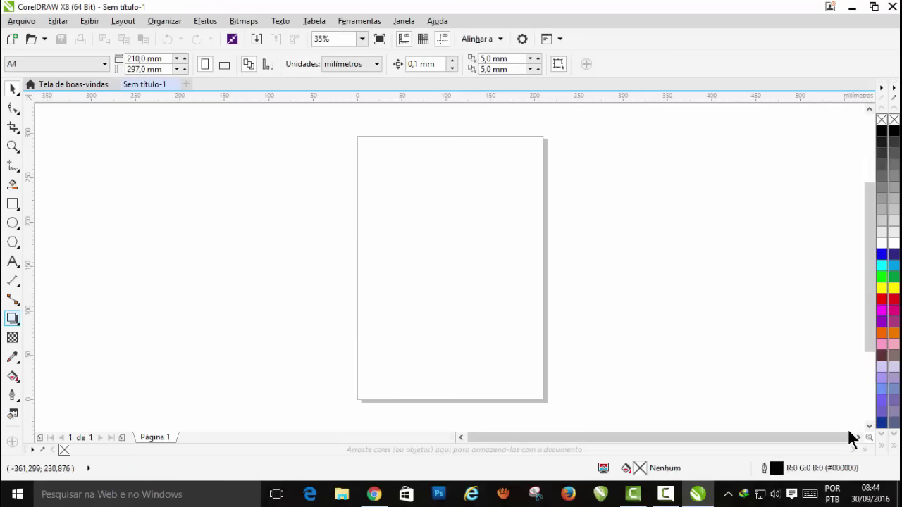
pyautogui.click(14, 320)
pyautogui.click(40, 318)
pyautogui.click(14, 320)
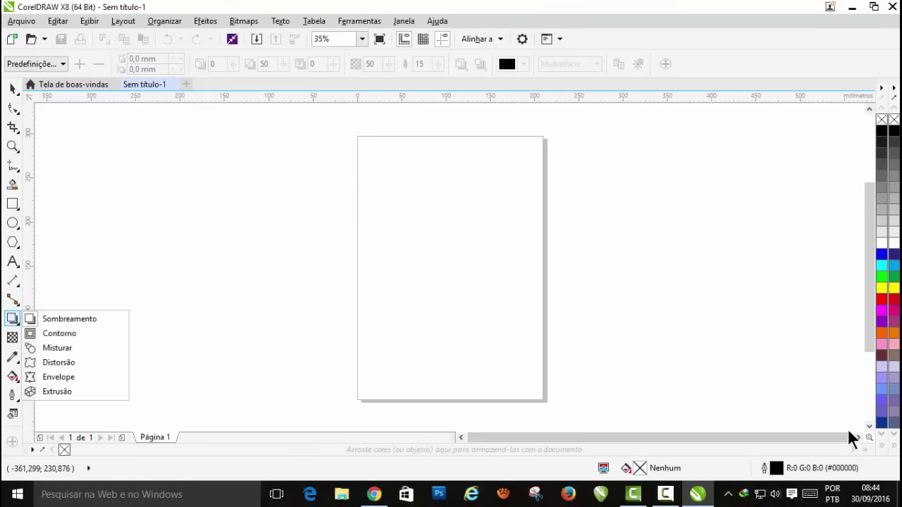
pyautogui.press('Down')
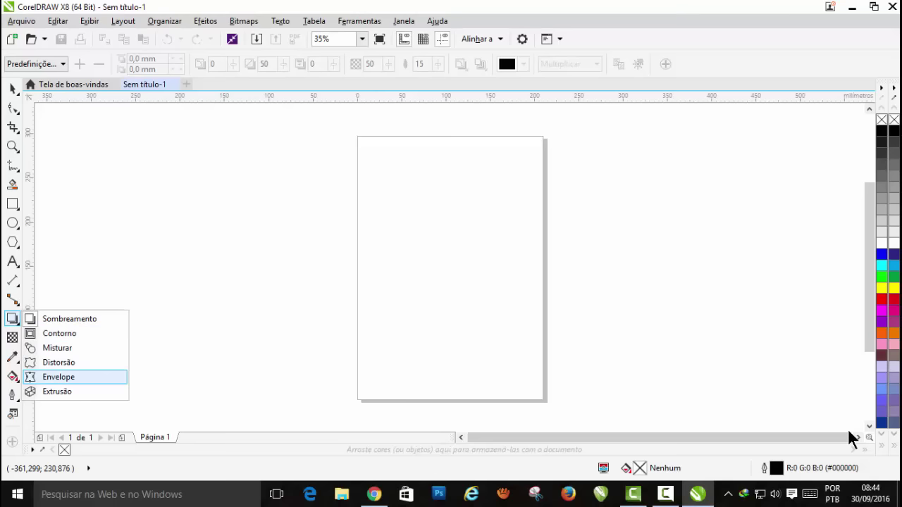
pyautogui.press('Down')
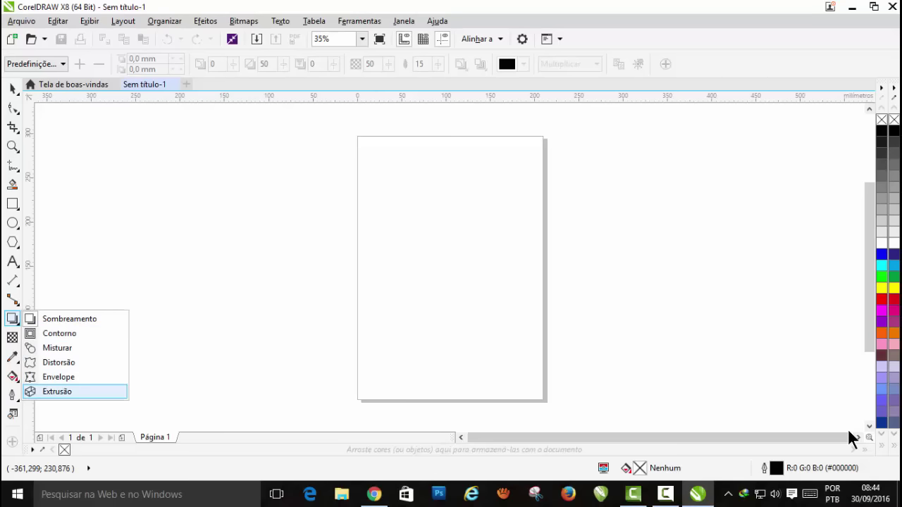
pyautogui.press('Up')
pyautogui.press('Up')
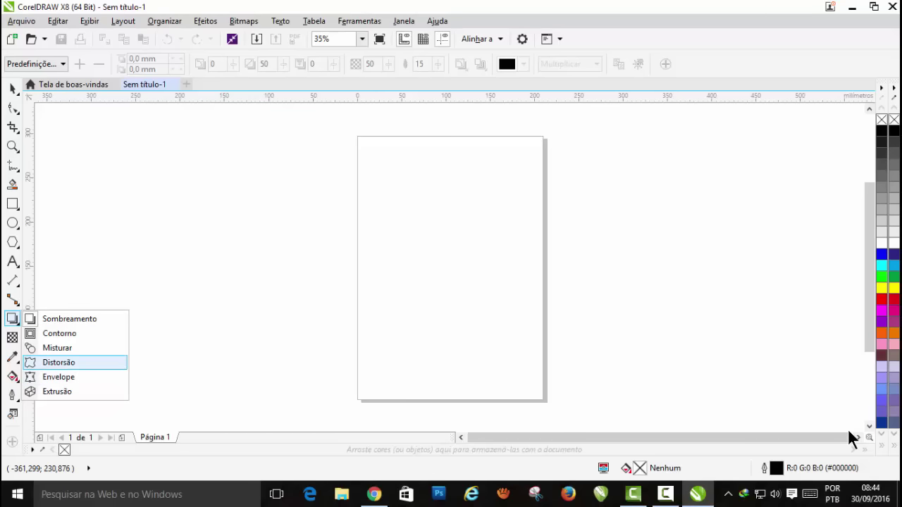
pyautogui.press('Escape')
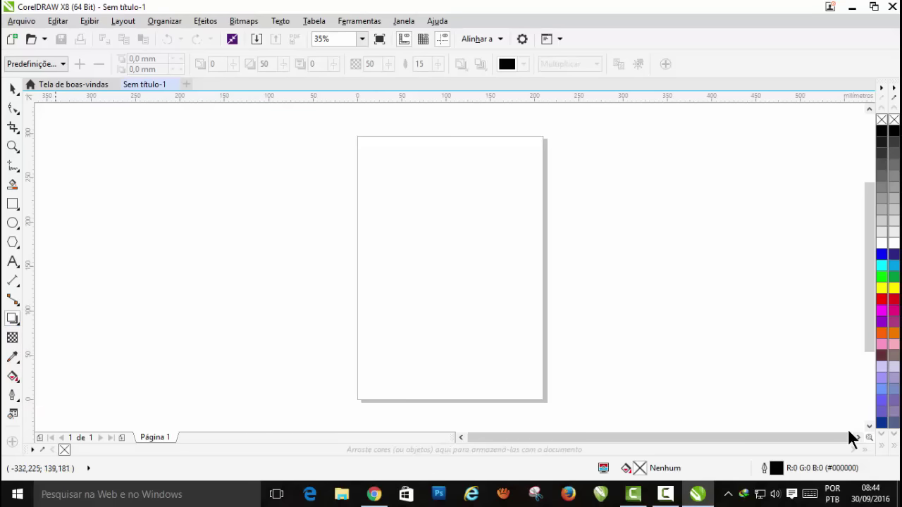
pyautogui.press('Return')
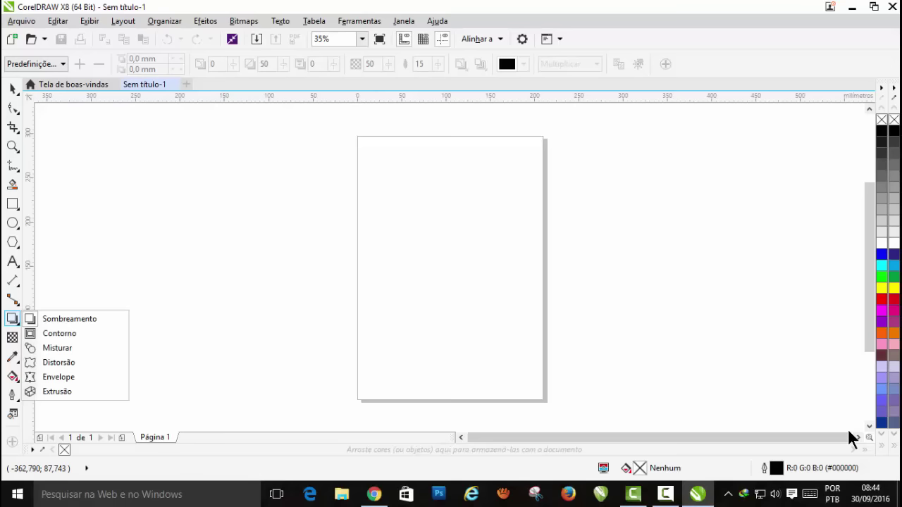
pyautogui.press('Down')
pyautogui.press('Return')
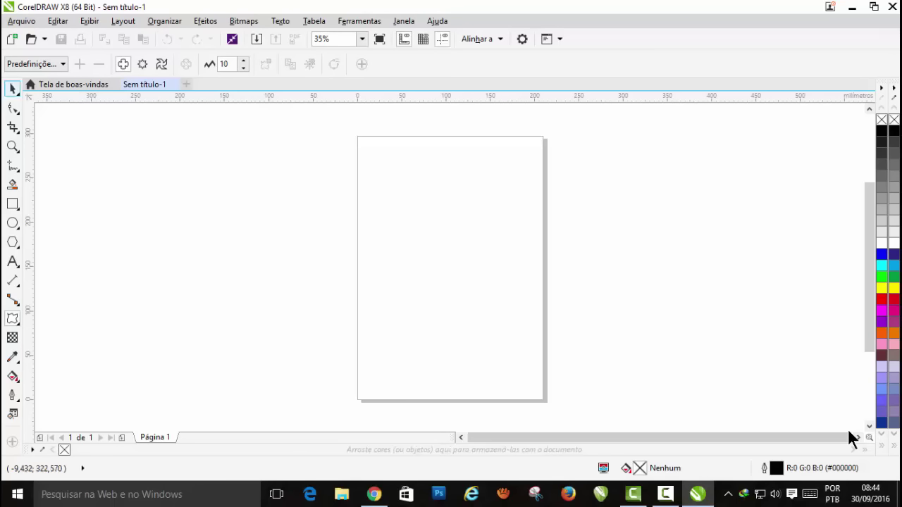
pyautogui.click(12, 89)
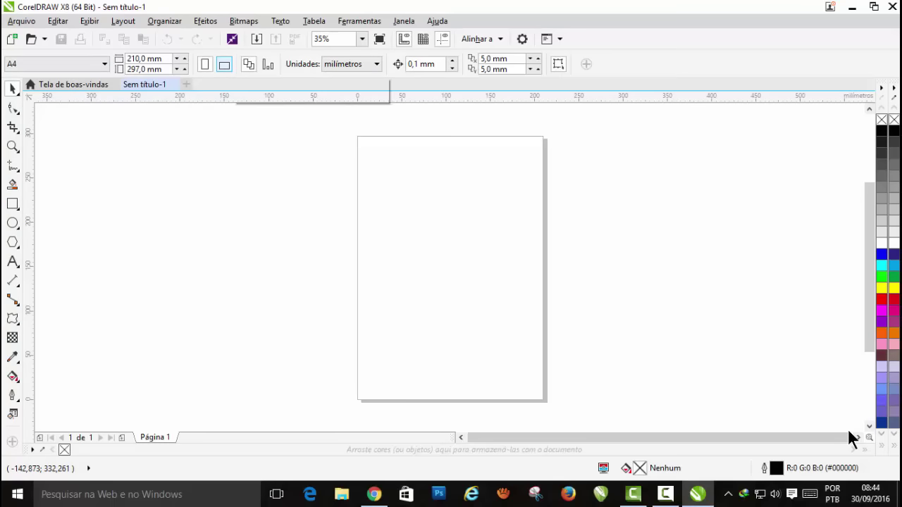
# Make the page landscape and cover it with a cyan page-sized rectangle locked in place
pyautogui.click(224, 64)
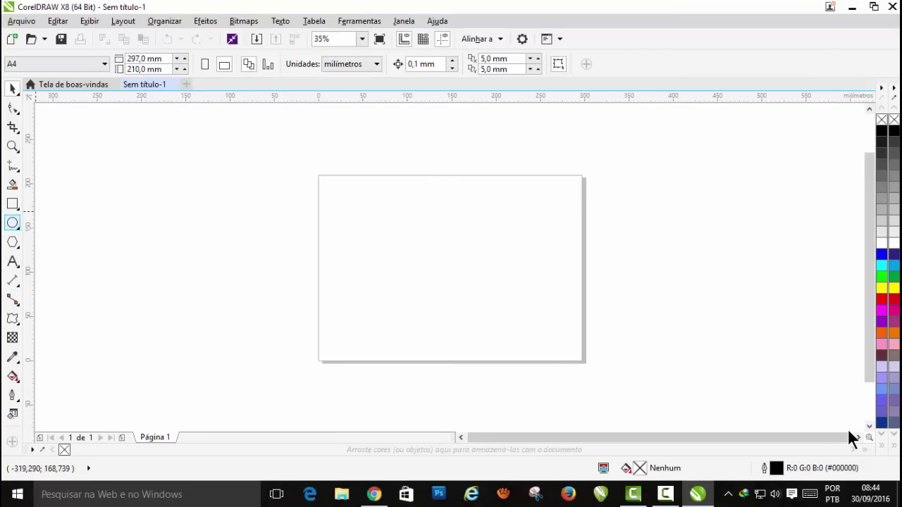
pyautogui.doubleClick(12, 203)
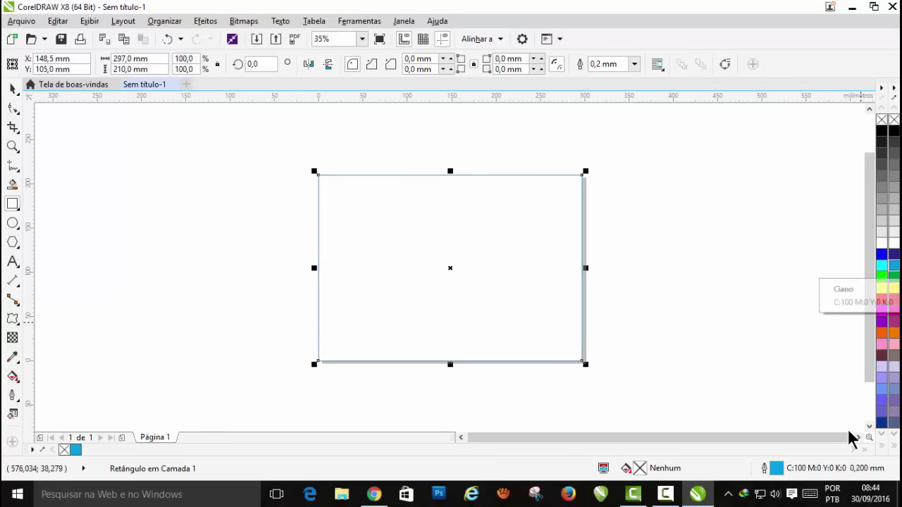
pyautogui.click(893, 265)
pyautogui.hotkey('shift', 'F10')
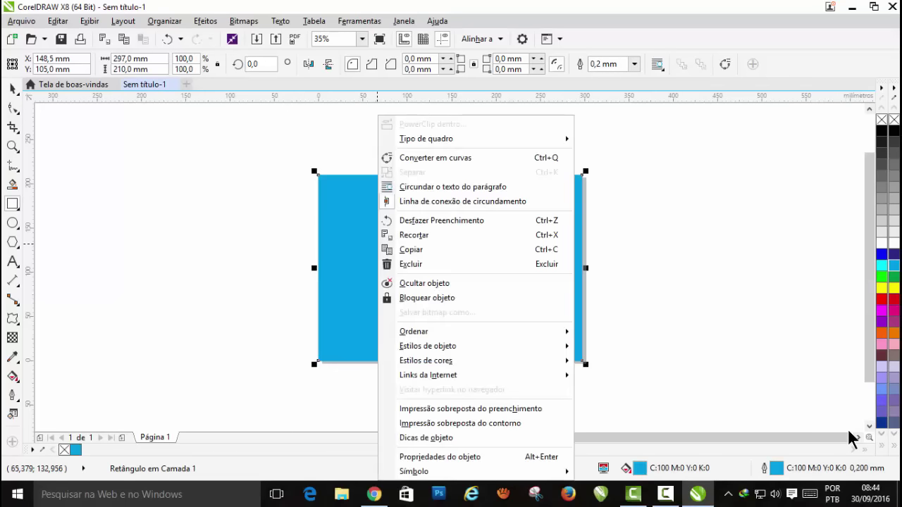
pyautogui.press('Down')
pyautogui.press('Down')
pyautogui.press('Return')
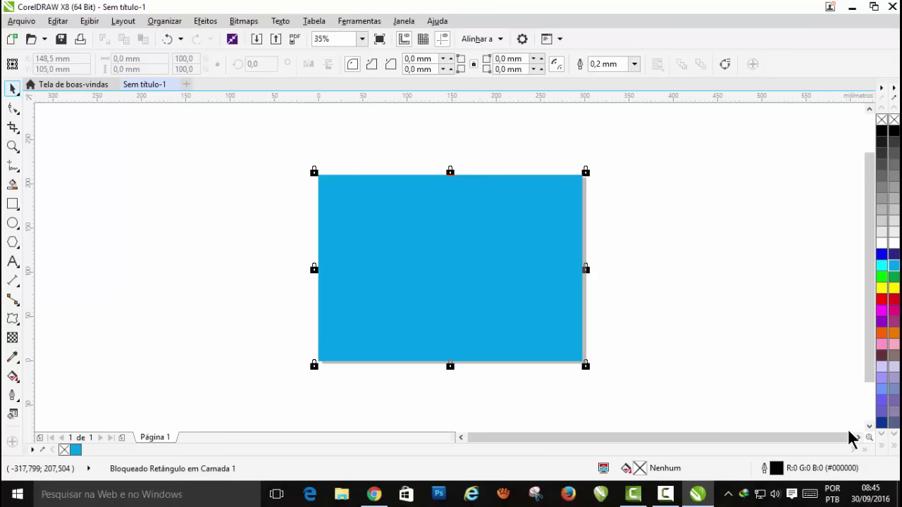
pyautogui.press('Escape')
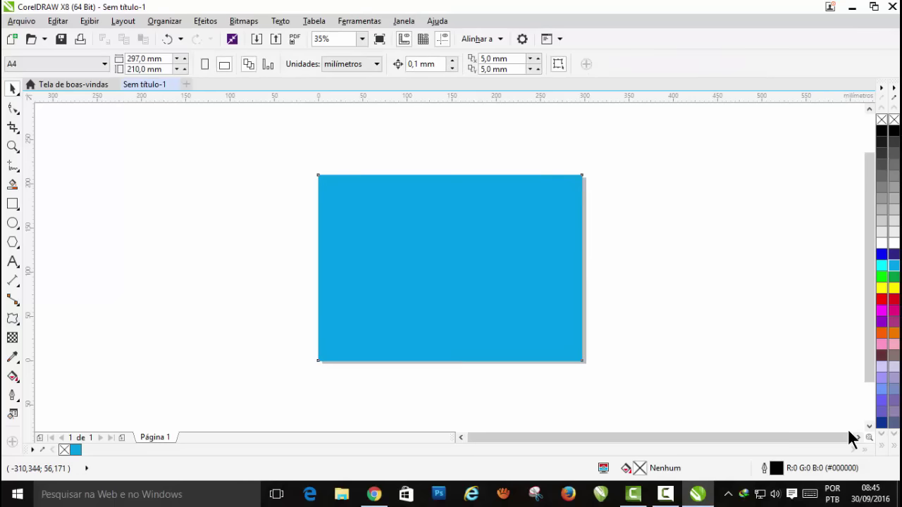
# Draw a yellow, outline-free circle at the rectangle's top-left and widen it slightly
pyautogui.press('F7')
pyautogui.moveTo(343, 188); pyautogui.dragTo(402, 254)
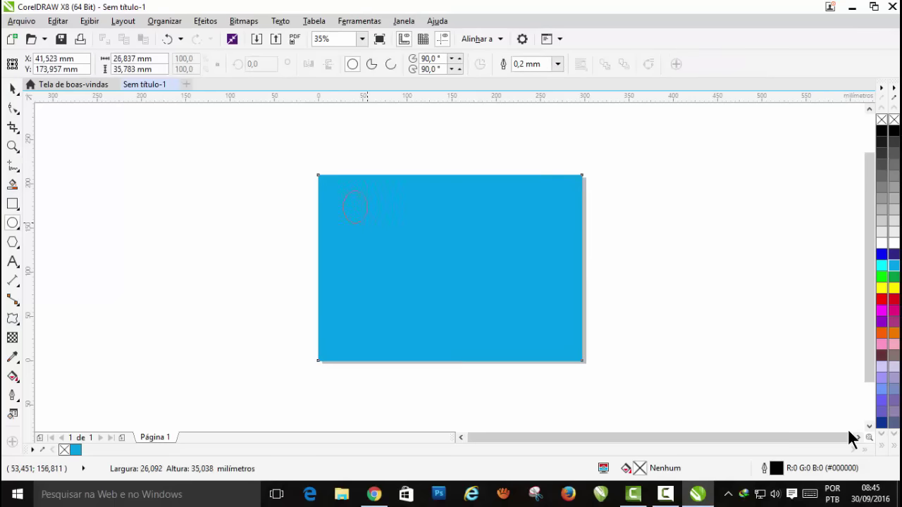
pyautogui.click(894, 288)
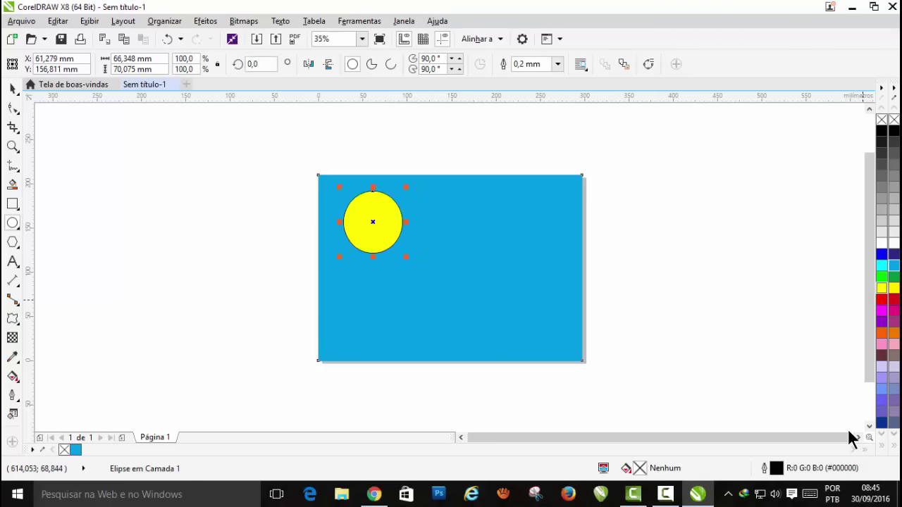
pyautogui.rightClick(882, 119)
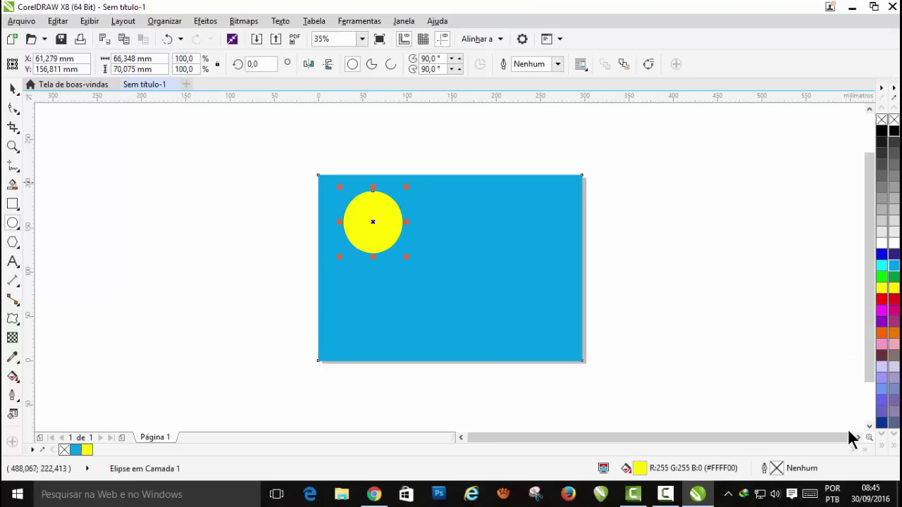
pyautogui.scroll(2, 393, 221)
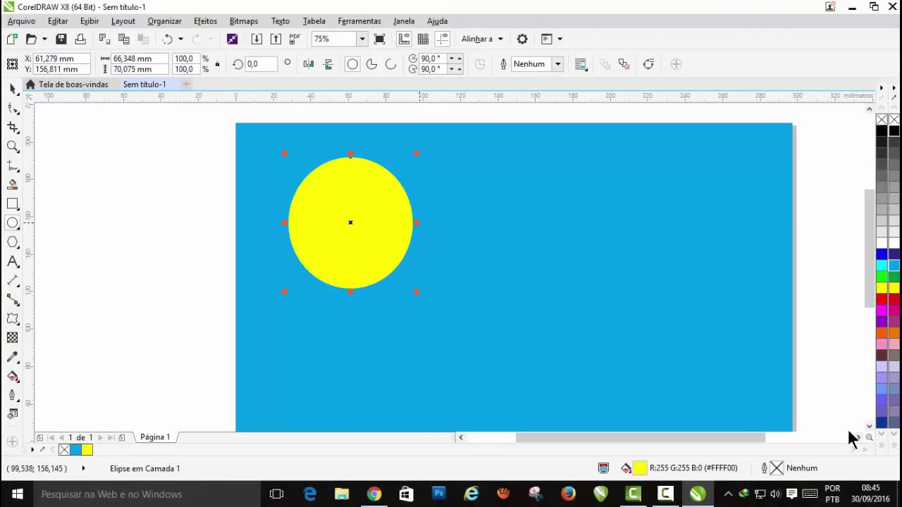
pyautogui.moveTo(417, 222); pyautogui.dragTo(426, 222)
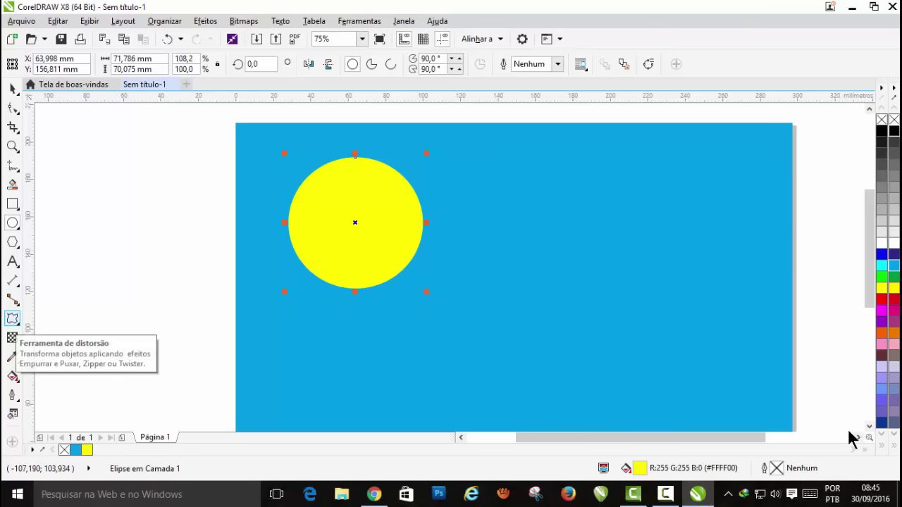
# Preview the distortion presets and apply Puxar cantos to the yellow circle
pyautogui.click(12, 318)
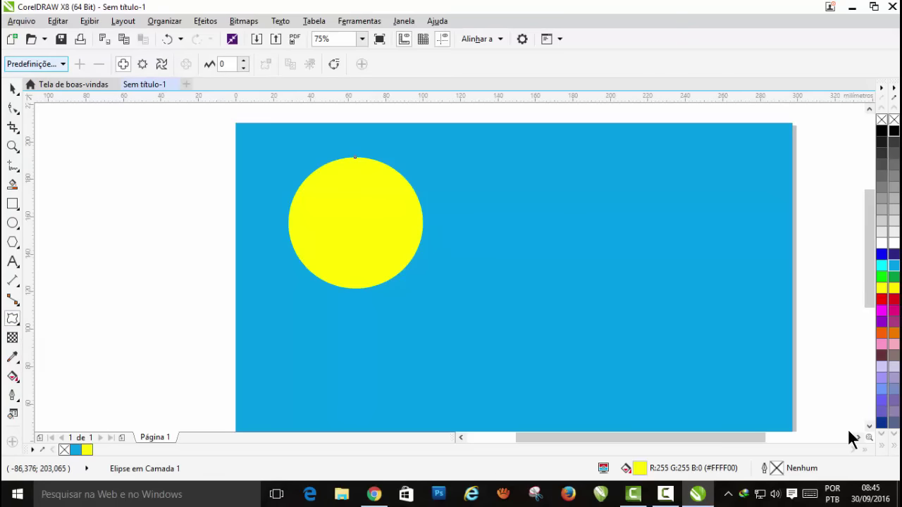
pyautogui.click(36, 63)
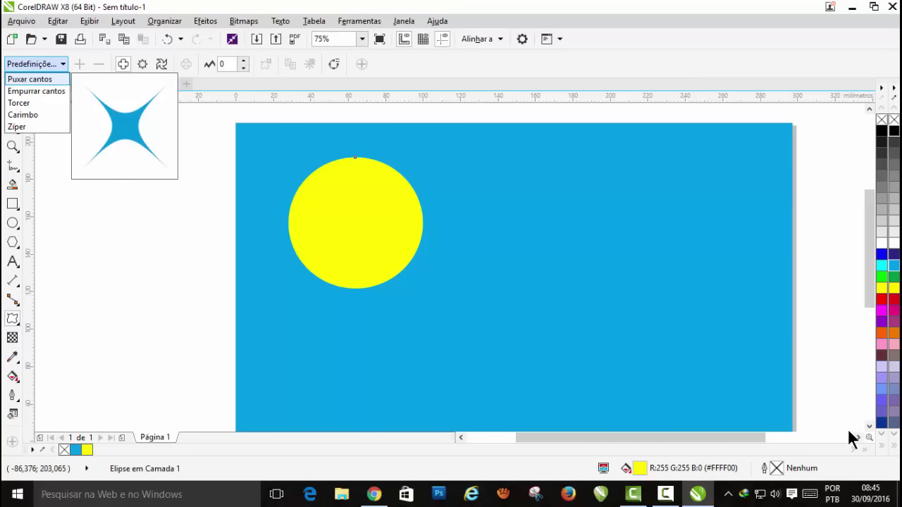
pyautogui.press('Down')
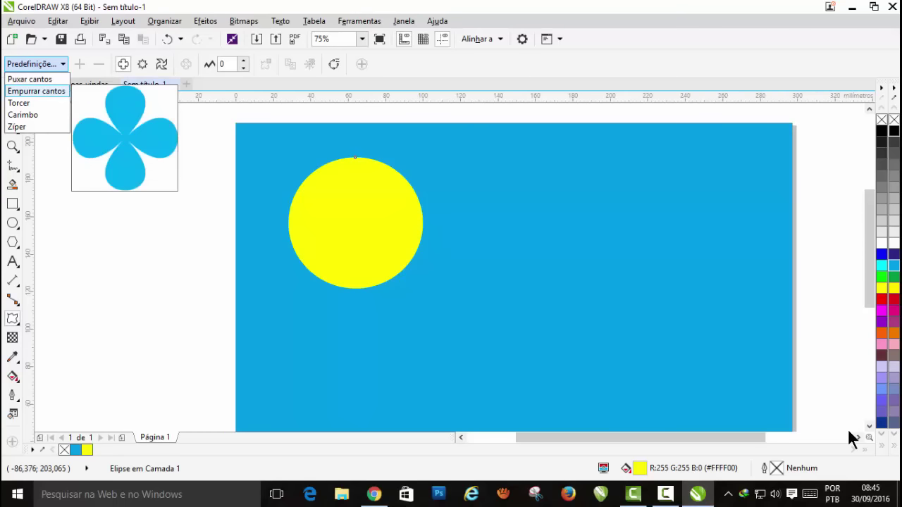
pyautogui.press('Down')
pyautogui.press('Down')
pyautogui.press('Down')
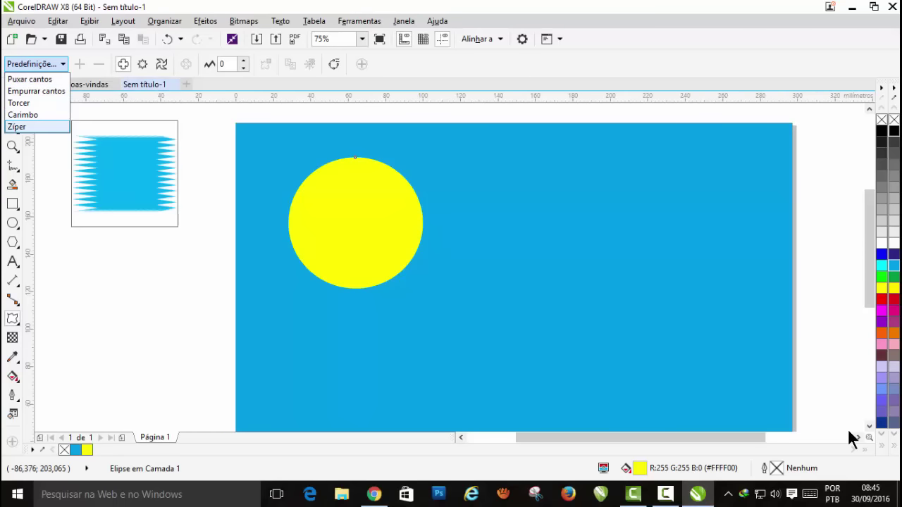
pyautogui.press('Up')
pyautogui.press('Up')
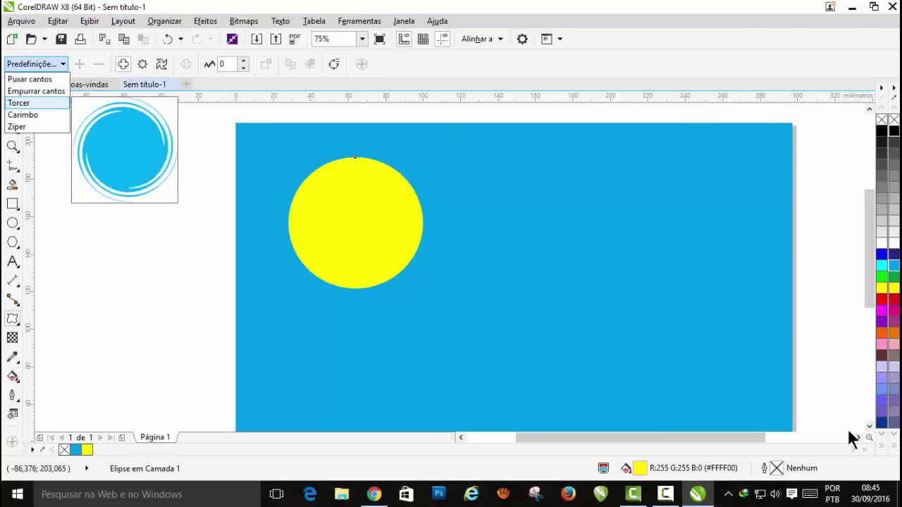
pyautogui.press('Up')
pyautogui.press('Up')
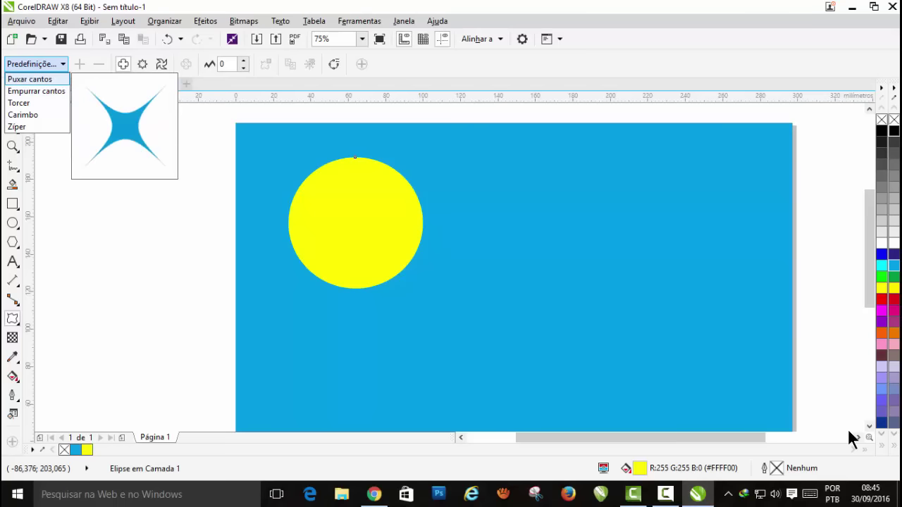
pyautogui.press('Return')
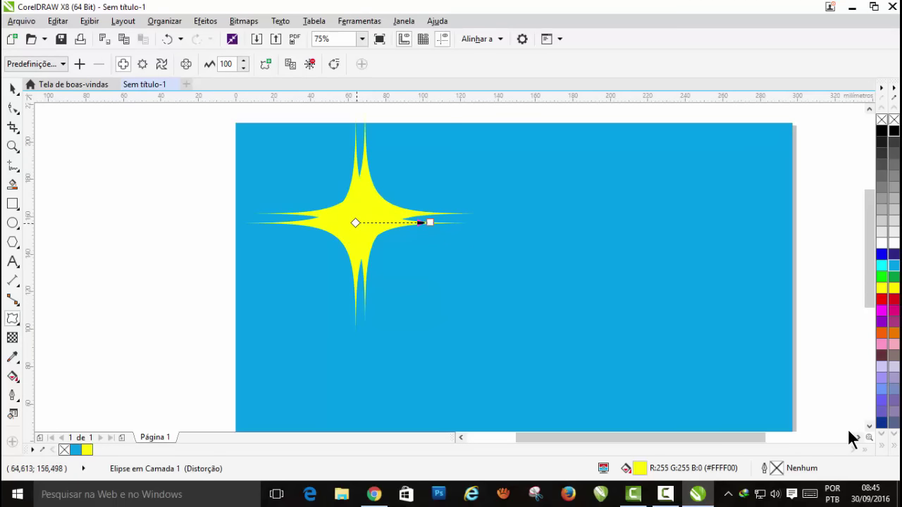
# Drop a copy of the star to its right and apply Limpar distorção to that copy
pyautogui.moveTo(513, 231); pyautogui.dragTo(357, 223)
pyautogui.press('Escape')
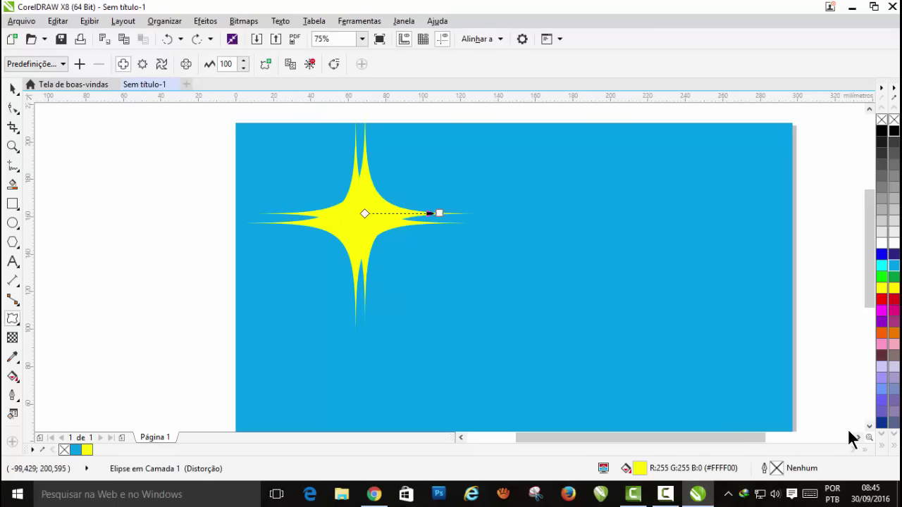
pyautogui.press('space')
pyautogui.moveTo(364, 213); pyautogui.dragTo(570, 218)
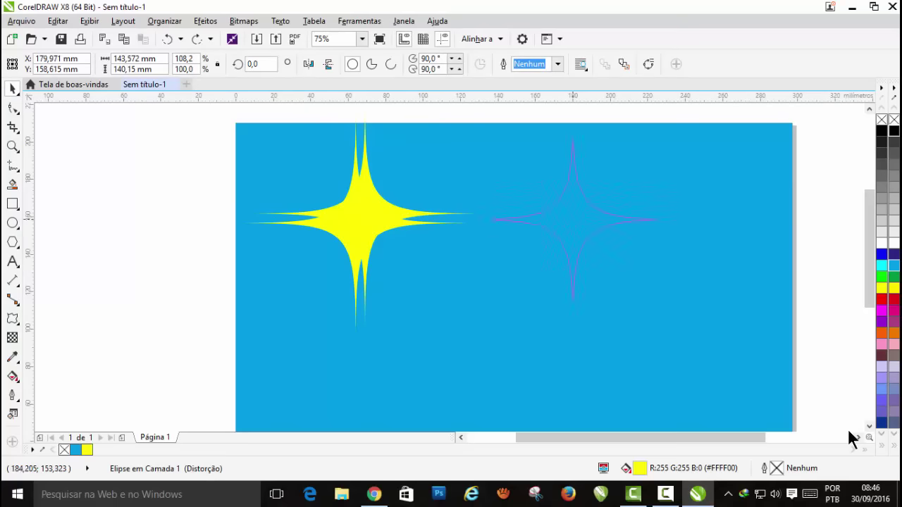
pyautogui.press('space')
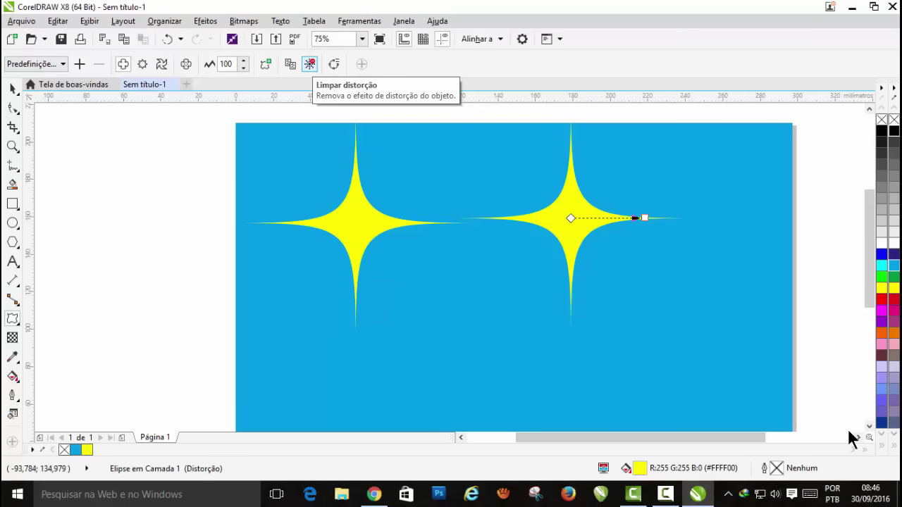
pyautogui.click(310, 64)
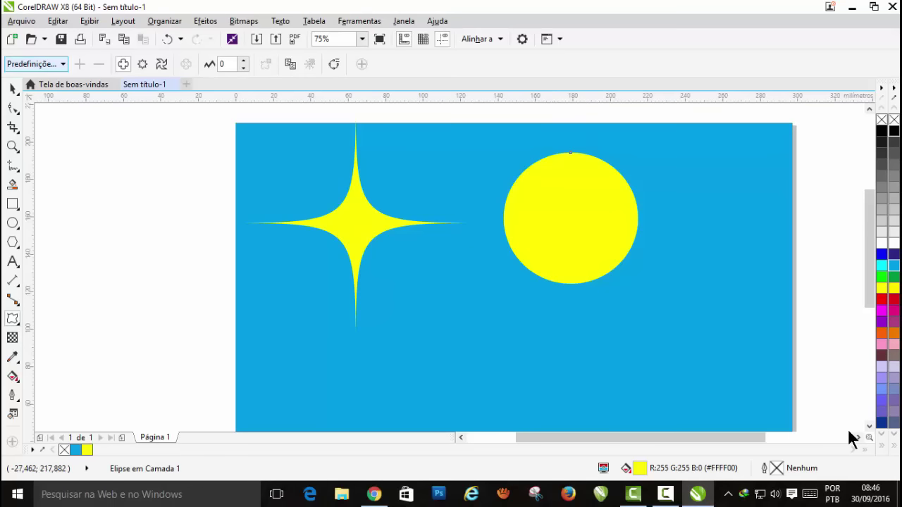
# Apply Empurrar cantos to the right circle and fill it green (C100 M0 Y100 K0)
pyautogui.click(36, 64)
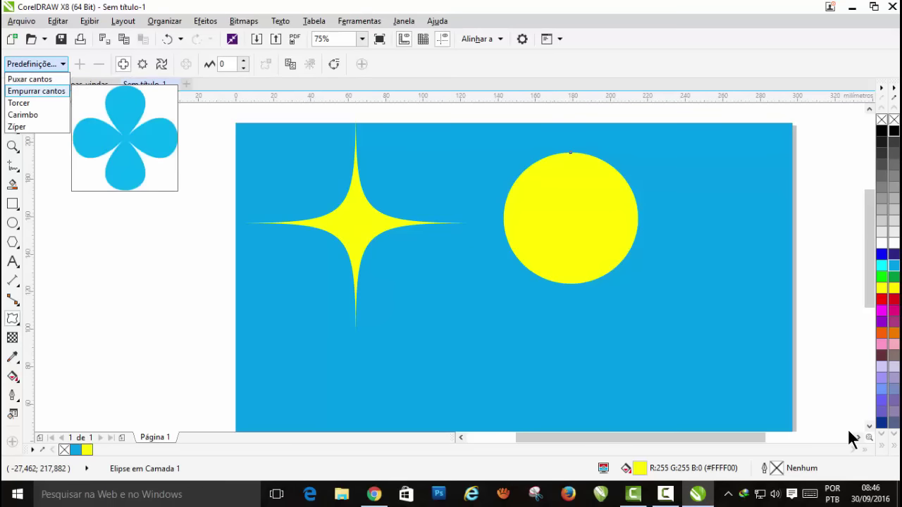
pyautogui.click(36, 91)
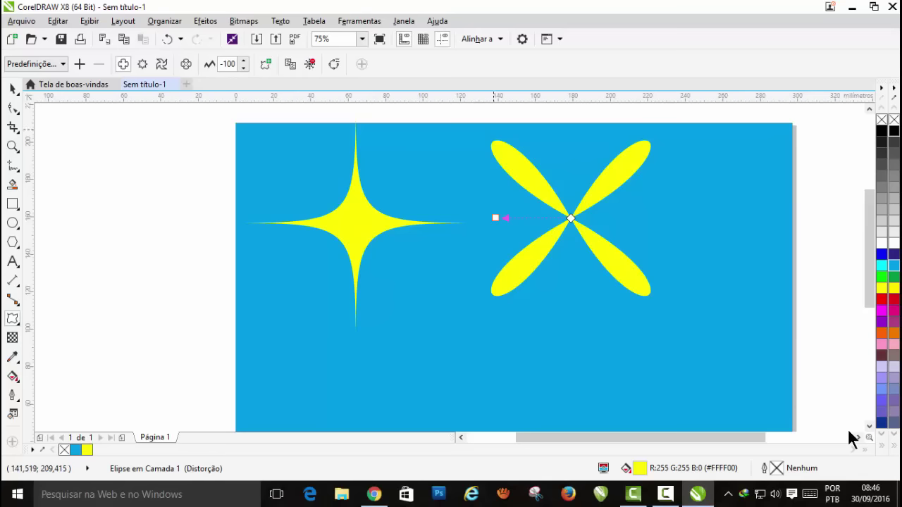
pyautogui.scroll(1, 638, 153)
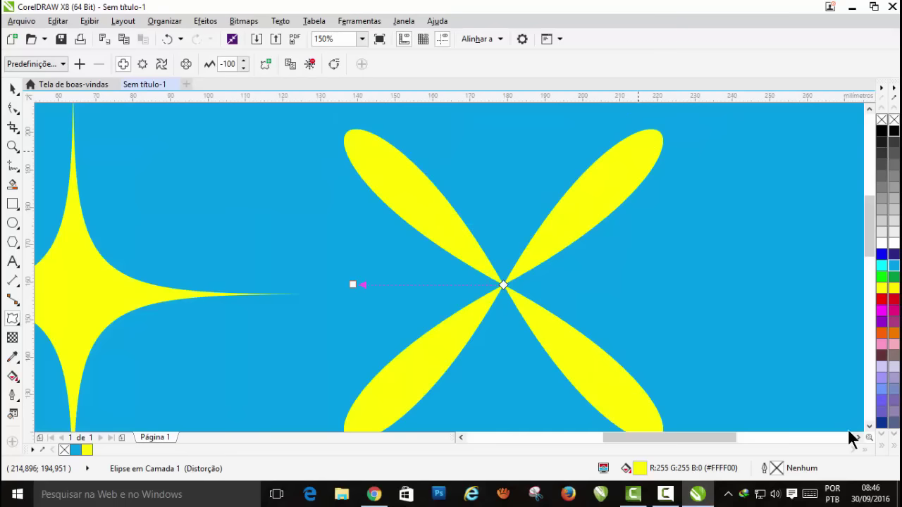
pyautogui.scroll(-1, 637, 153)
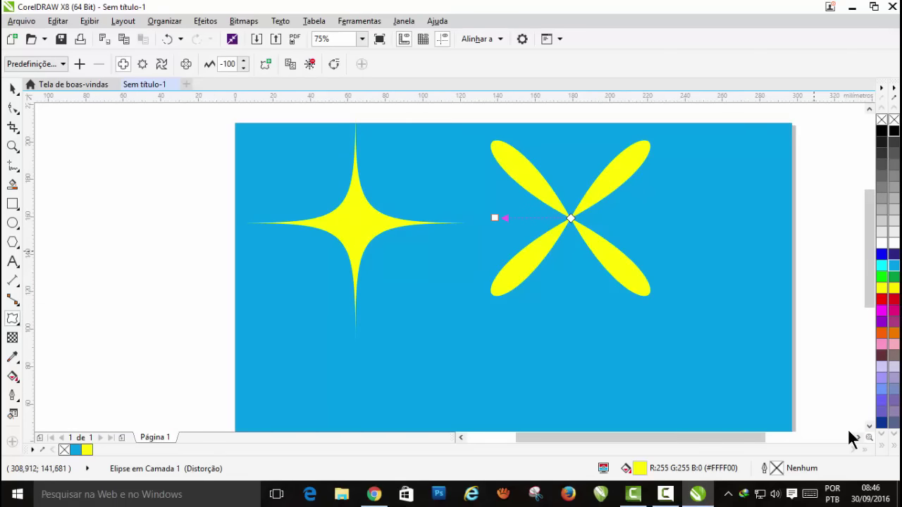
pyautogui.click(894, 276)
pyautogui.scroll(-1, 654, 243)
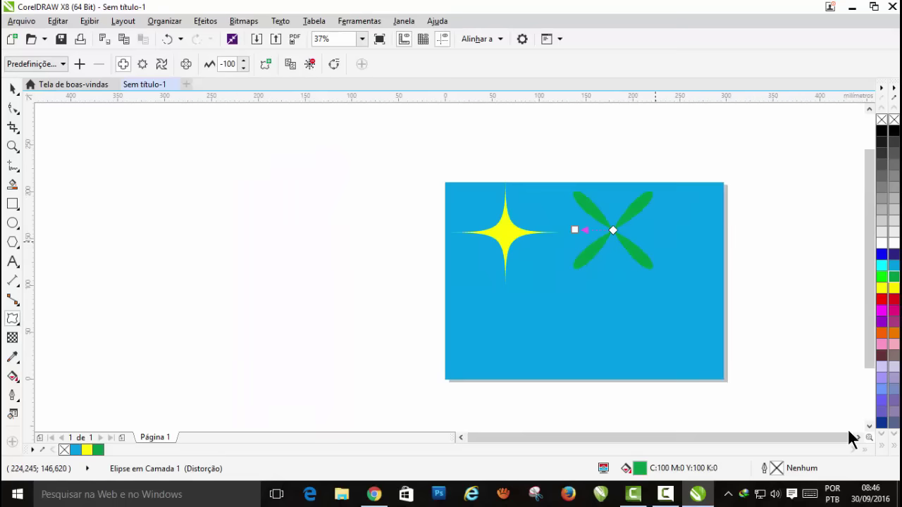
pyautogui.scroll(2, 647, 239)
pyautogui.press('F3')
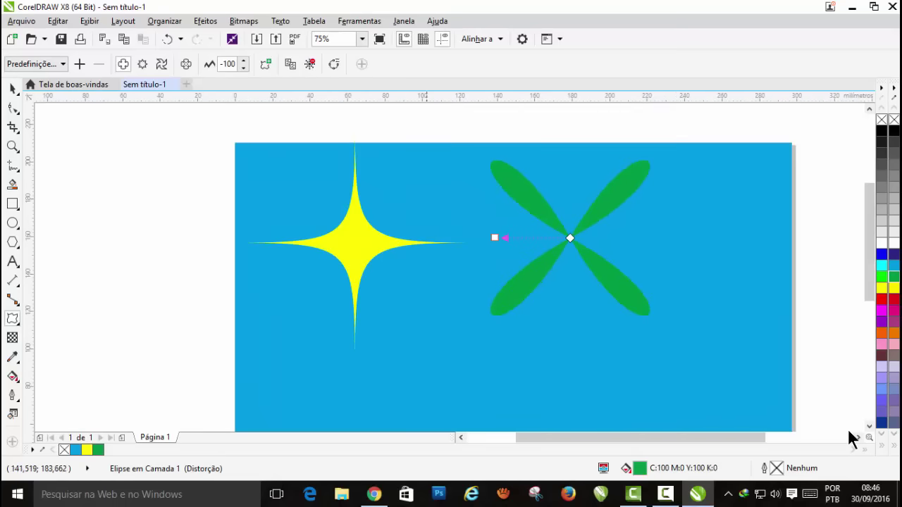
pyautogui.press('space')
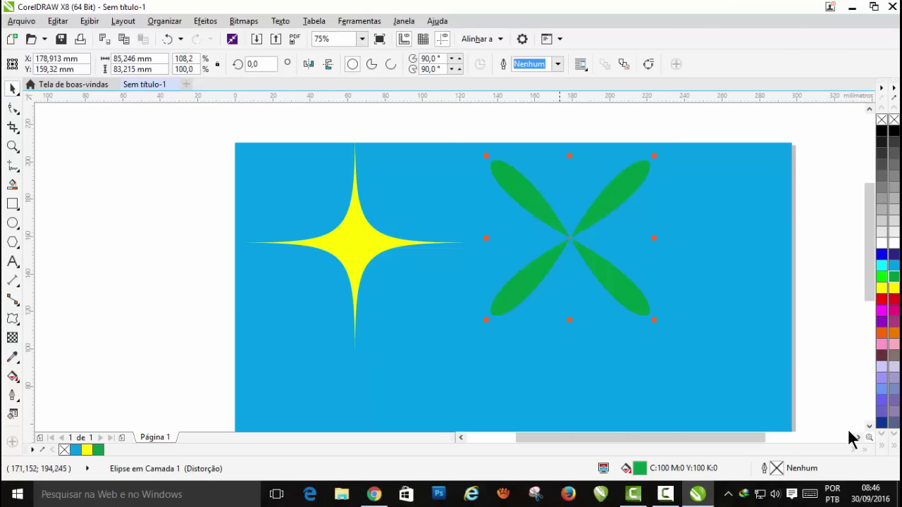
# Rotate a copy of the flower about 43° and group both copies into eight petals
pyautogui.hotkey('ctrl', 'd')
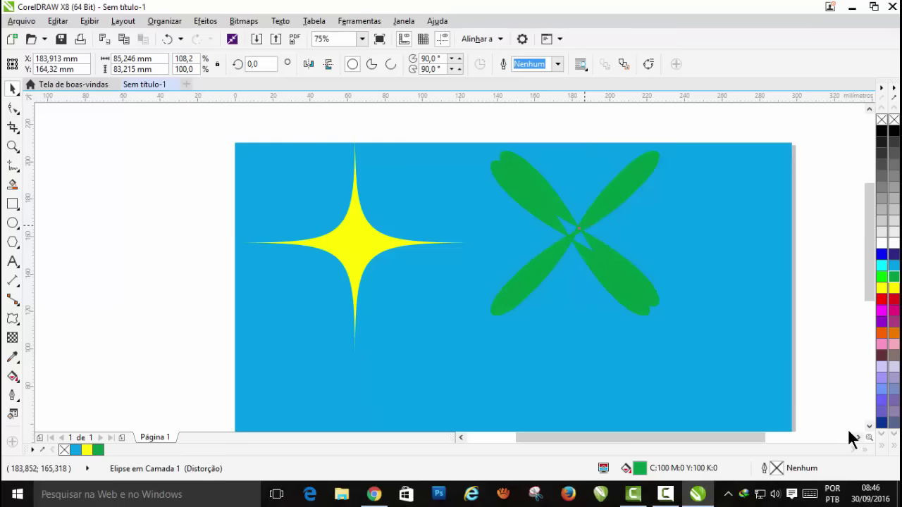
pyautogui.hotkey('ctrl', 'z')
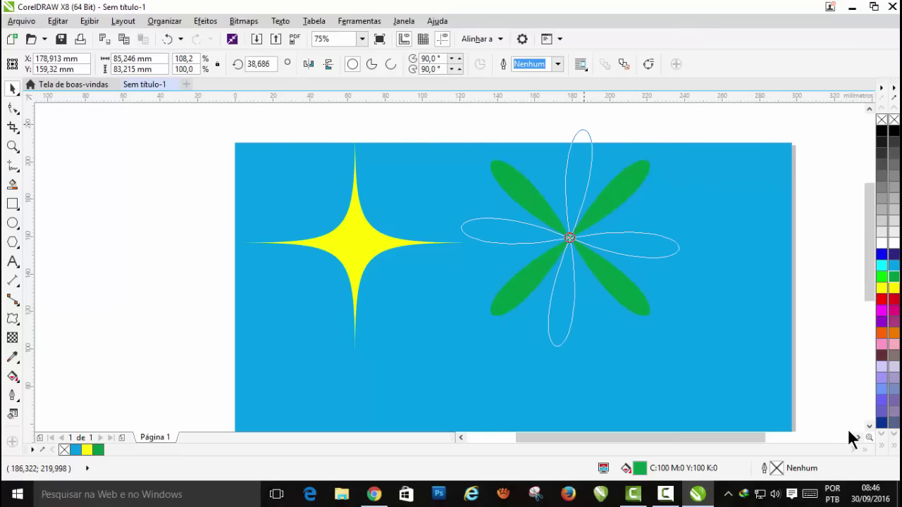
pyautogui.moveTo(656, 153); pyautogui.dragTo(574, 117)
pyautogui.press('F3')
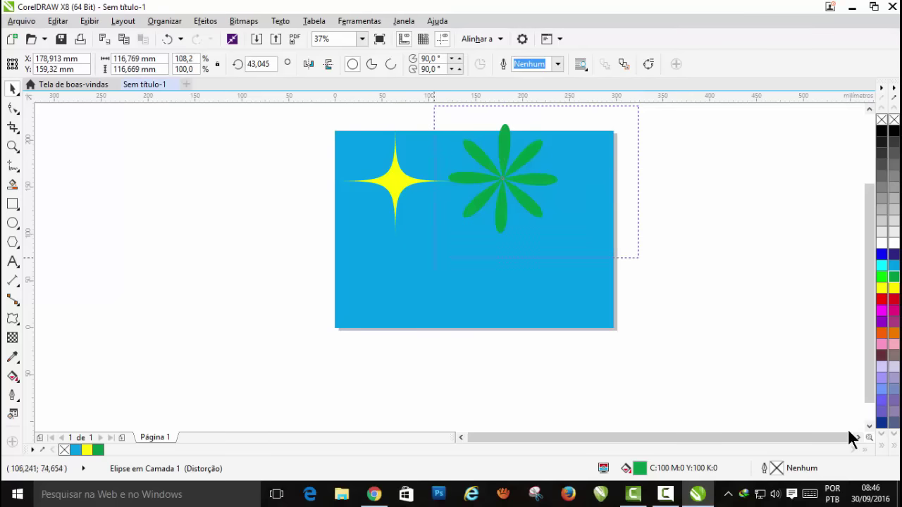
pyautogui.moveTo(639, 106); pyautogui.dragTo(434, 262)
pyautogui.hotkey('ctrl', 'g')
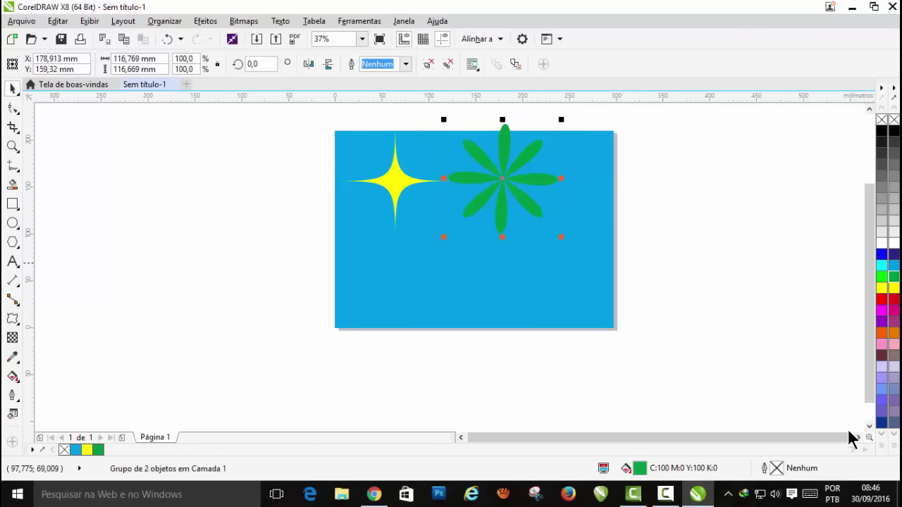
# Scale the flower group to about 64.8% and move it beside the star
pyautogui.moveTo(444, 119); pyautogui.dragTo(466, 143)
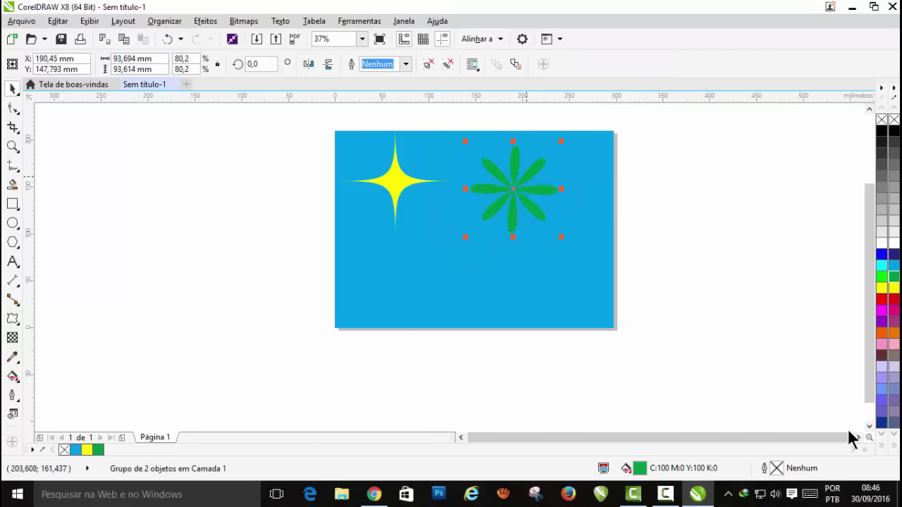
pyautogui.scroll(1, 530, 182)
pyautogui.moveTo(496, 198); pyautogui.dragTo(457, 191)
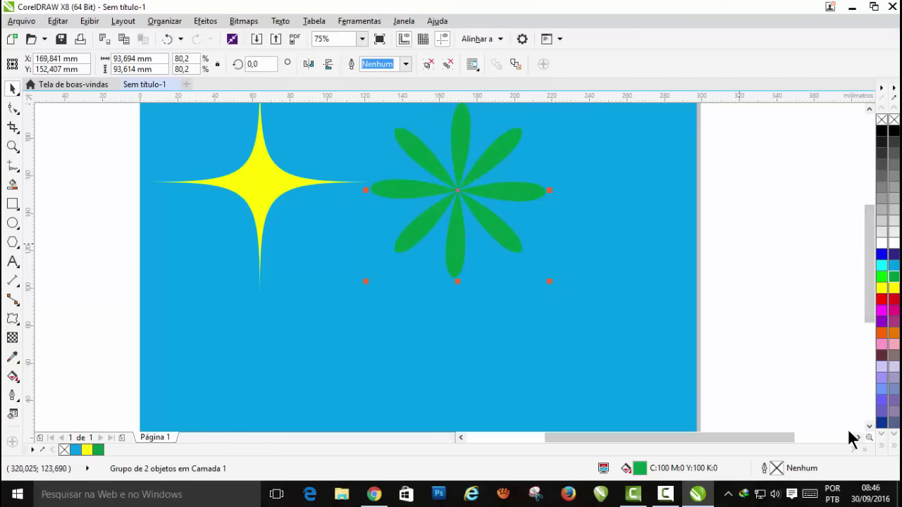
pyautogui.scroll(-1, 536, 186)
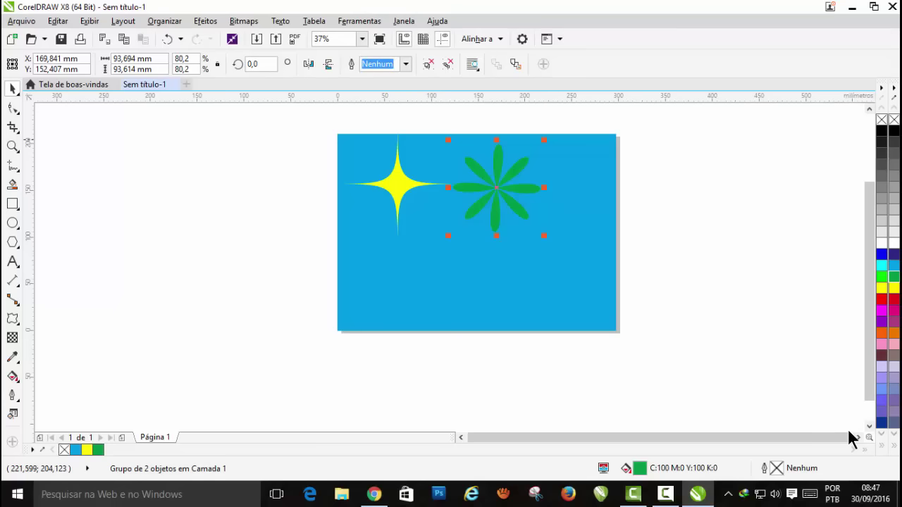
pyautogui.moveTo(544, 139); pyautogui.dragTo(528, 156)
pyautogui.moveTo(492, 203); pyautogui.dragTo(489, 190)
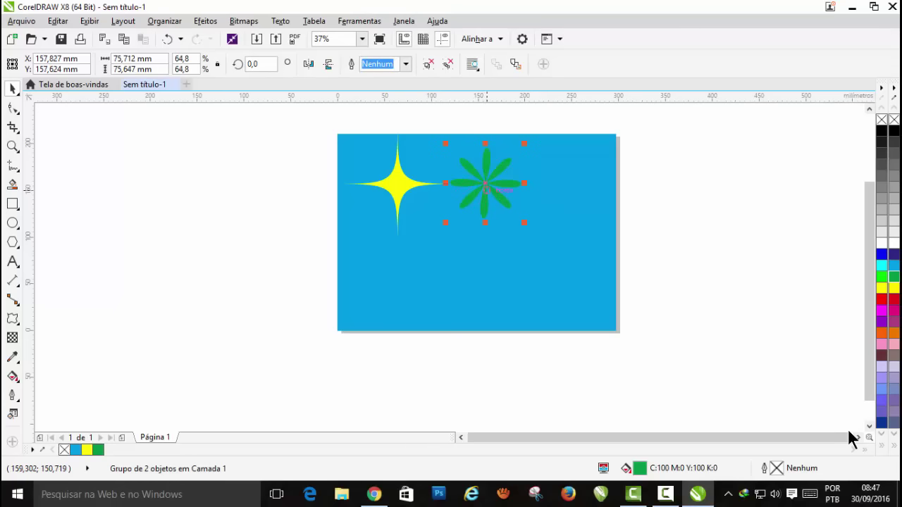
pyautogui.scroll(1, 492, 165)
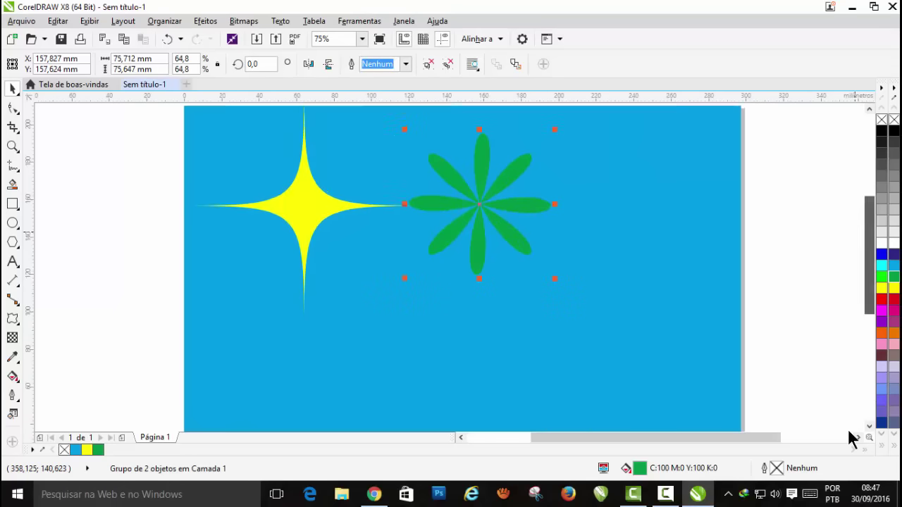
pyautogui.press('Escape')
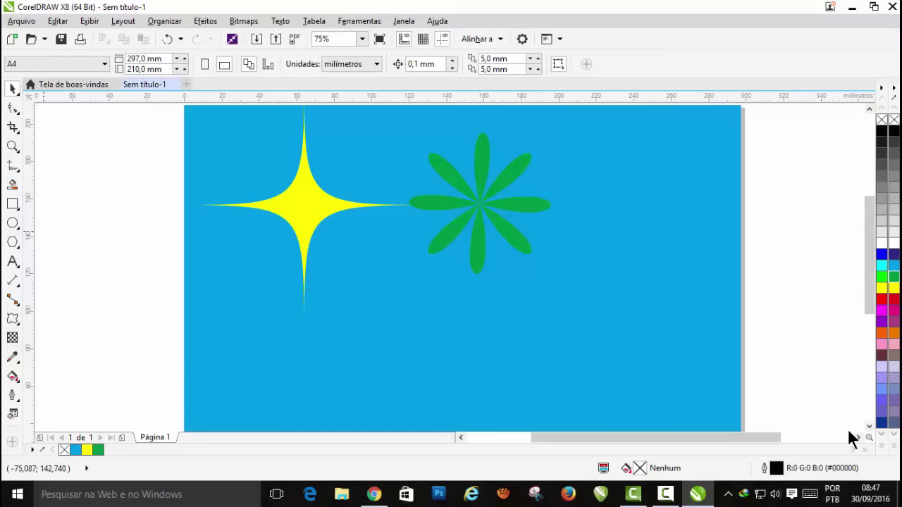
pyautogui.press('F7')
# Draw a circle right of the flower, delete a stray ellipse, and make it magenta without outline
pyautogui.moveTo(582, 115); pyautogui.dragTo(699, 245)
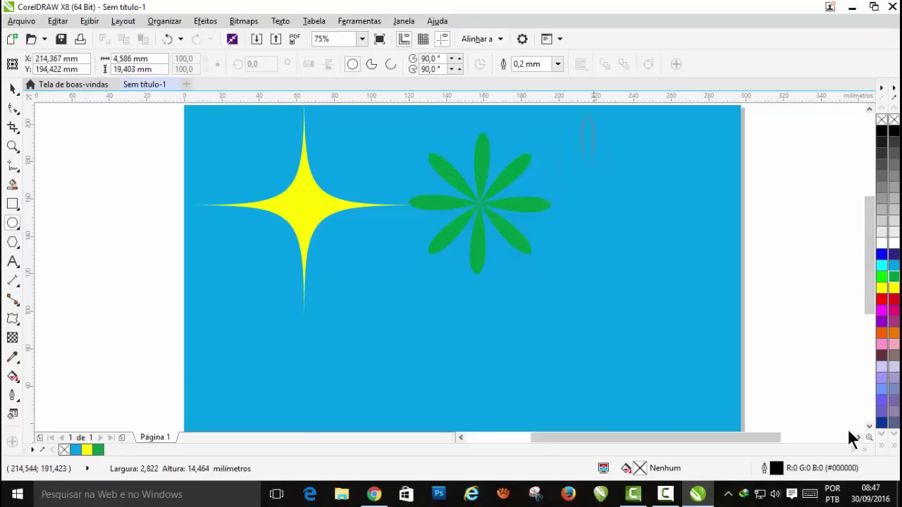
pyautogui.moveTo(715, 246); pyautogui.dragTo(715, 246)
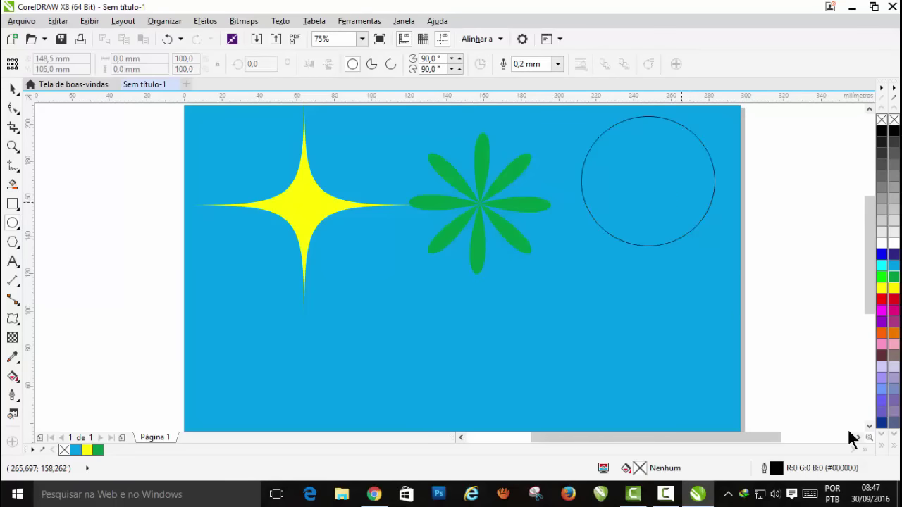
pyautogui.press('F6')
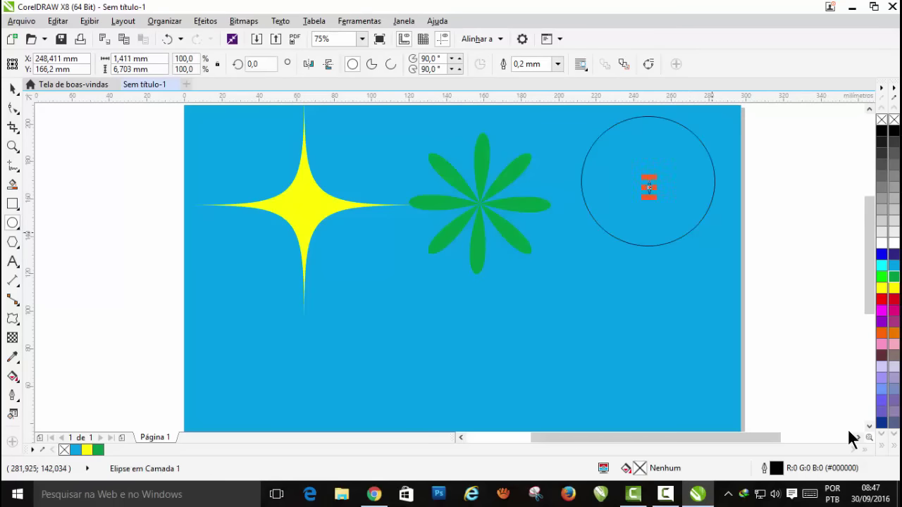
pyautogui.press('space')
pyautogui.press('Delete')
pyautogui.press('Tab')
pyautogui.press('Down')
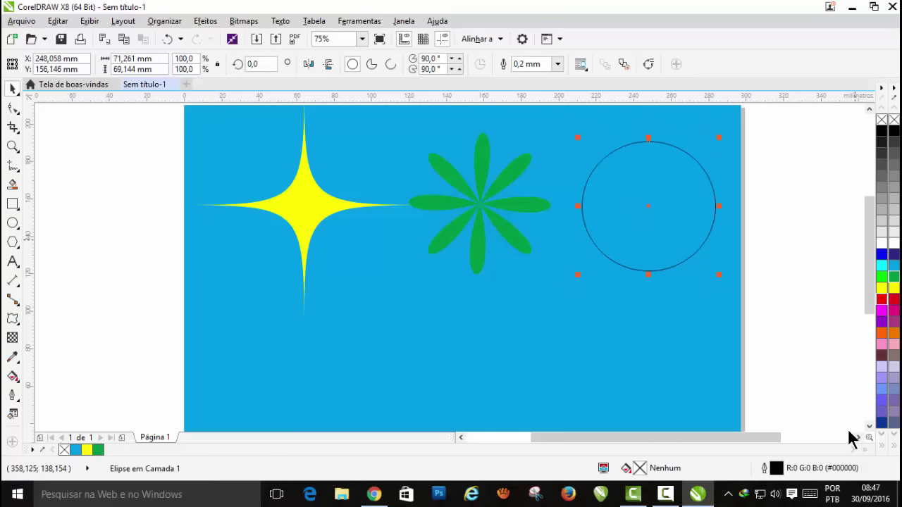
pyautogui.click(881, 299)
pyautogui.rightClick(881, 119)
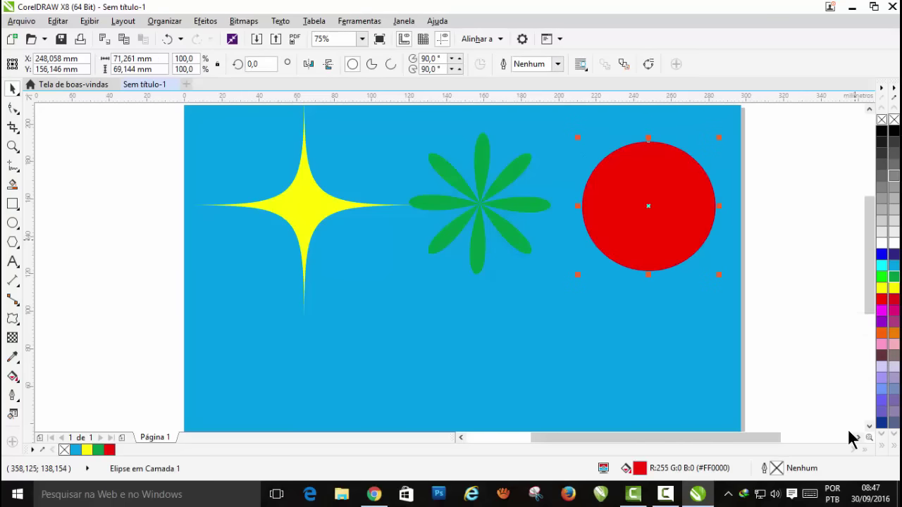
pyautogui.click(881, 310)
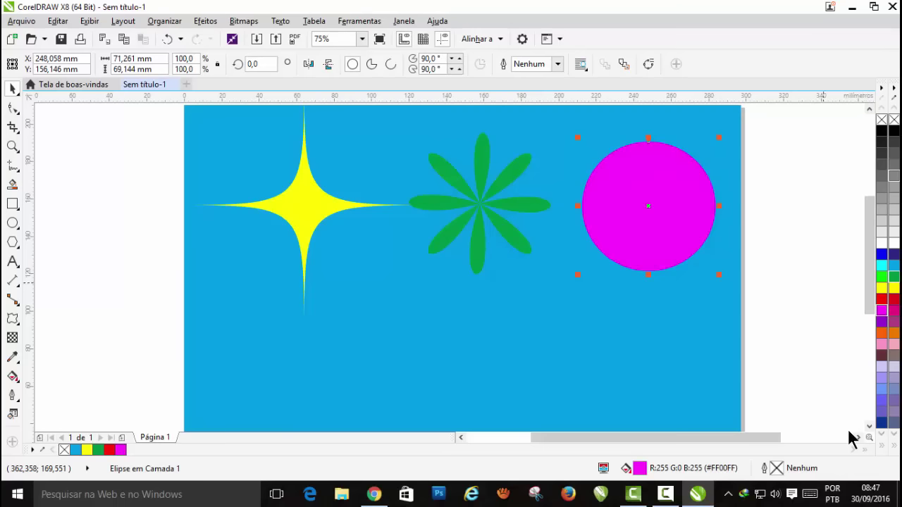
# Twist the magenta circle into a spiral, then move and shrink it beside the flower
pyautogui.click(13, 319)
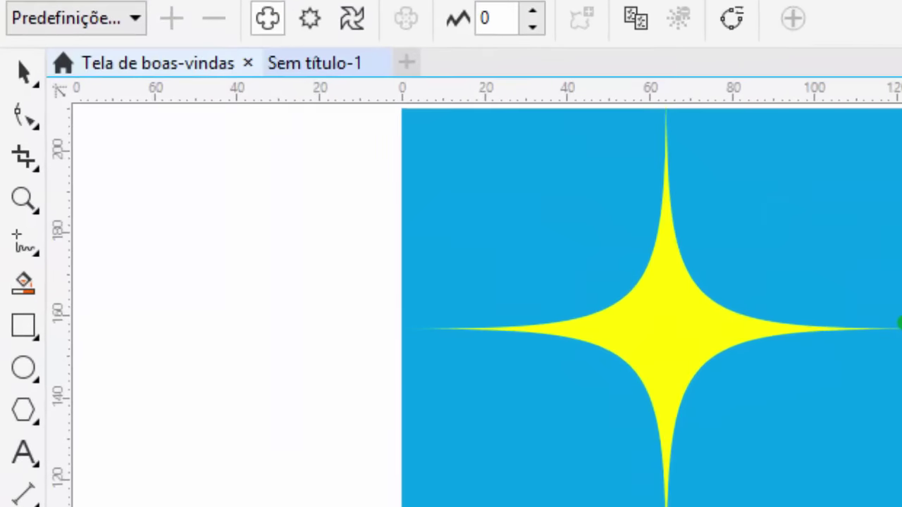
pyautogui.click(56, 41)
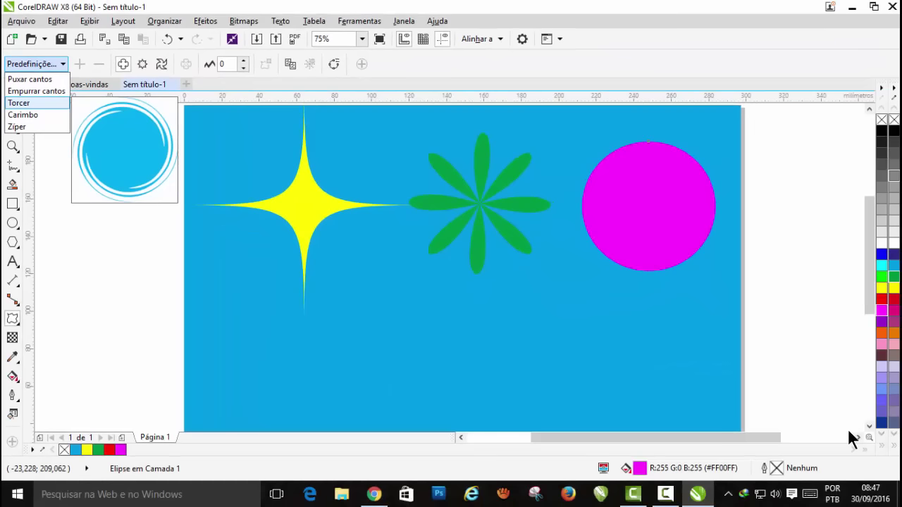
pyautogui.press('Escape')
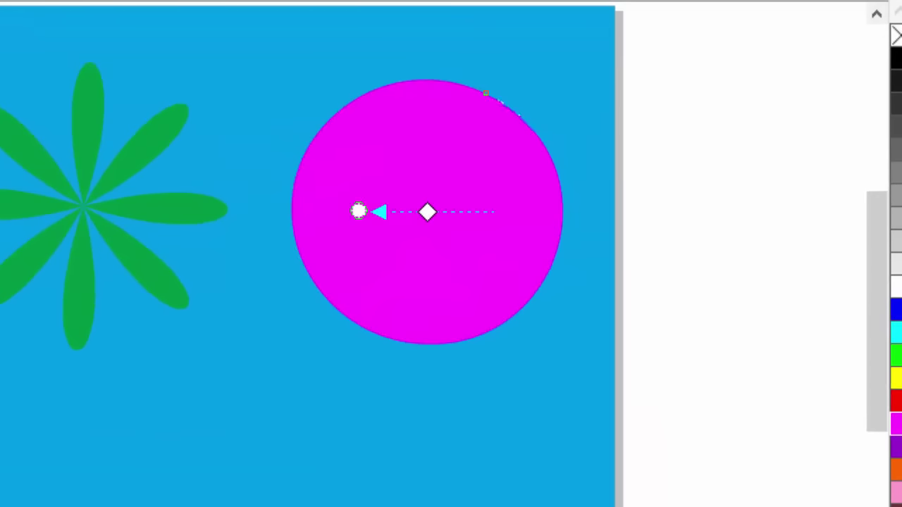
pyautogui.scroll(2, 423, 210)
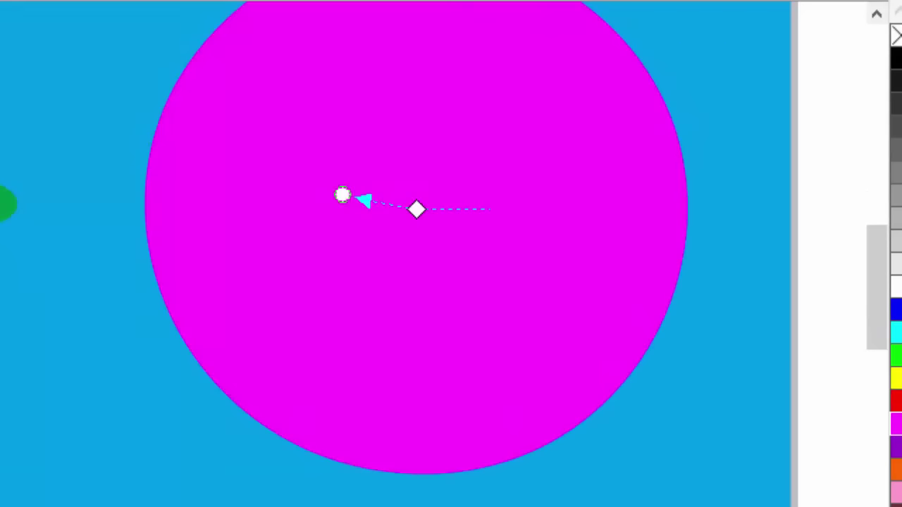
pyautogui.moveTo(342, 195); pyautogui.dragTo(279, 208)
pyautogui.moveTo(417, 210); pyautogui.dragTo(473, 207)
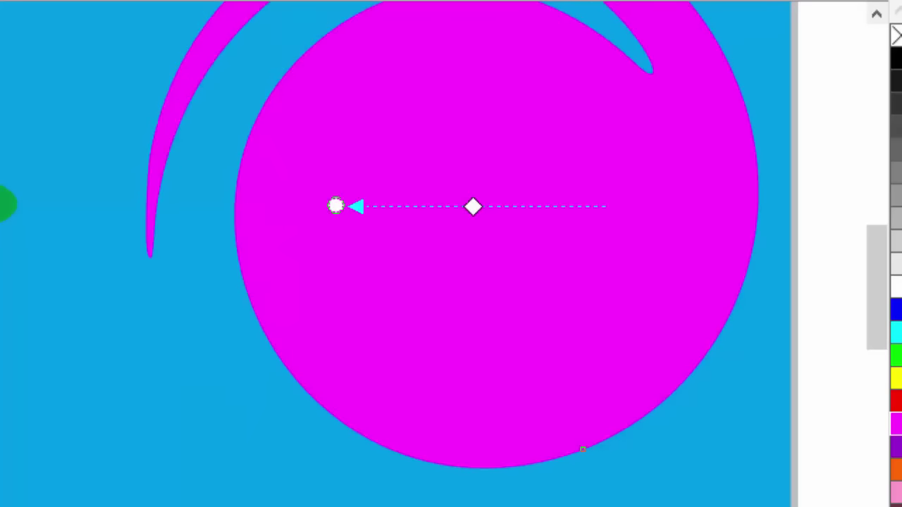
pyautogui.scroll(-2, 473, 207)
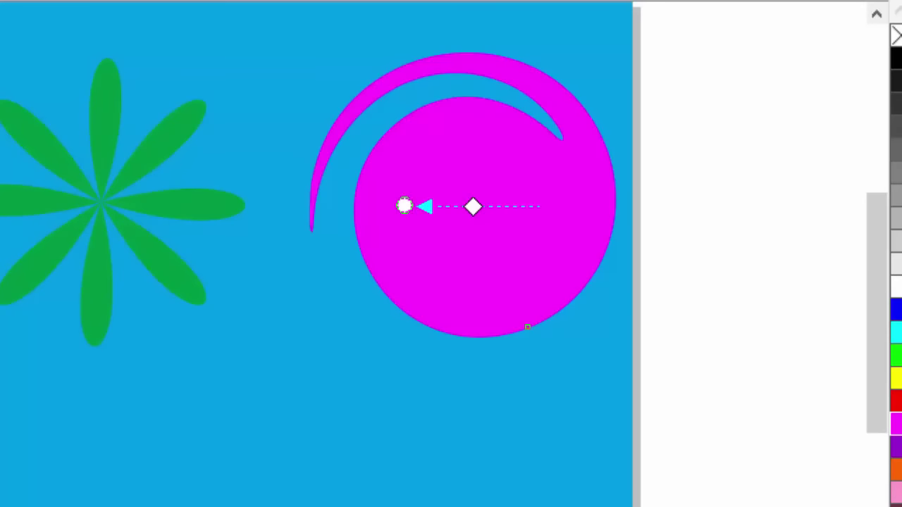
pyautogui.moveTo(473, 206); pyautogui.dragTo(522, 206)
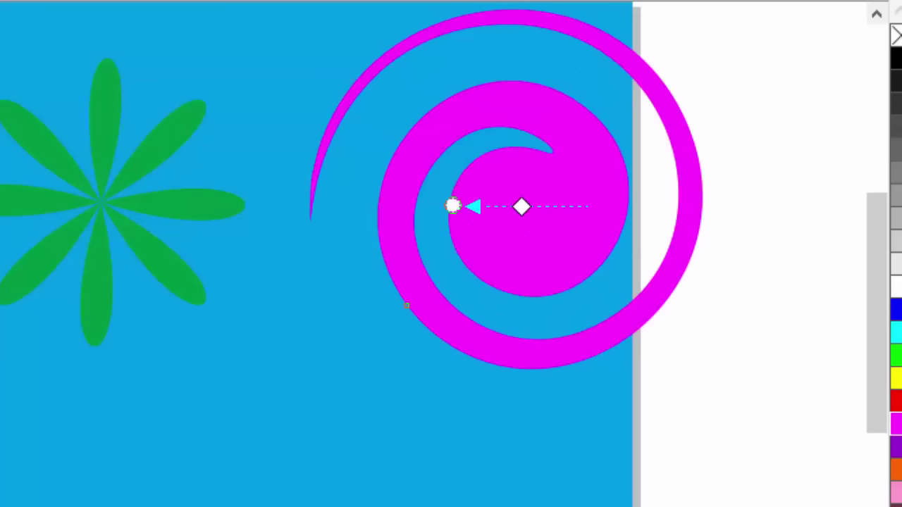
pyautogui.press('s')
pyautogui.moveTo(613, 239); pyautogui.dragTo(543, 248)
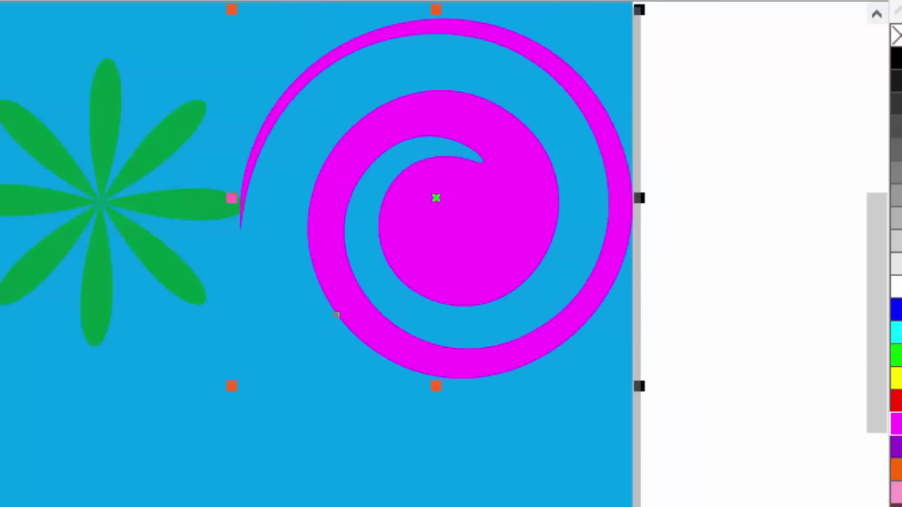
pyautogui.moveTo(336, 315); pyautogui.dragTo(314, 330)
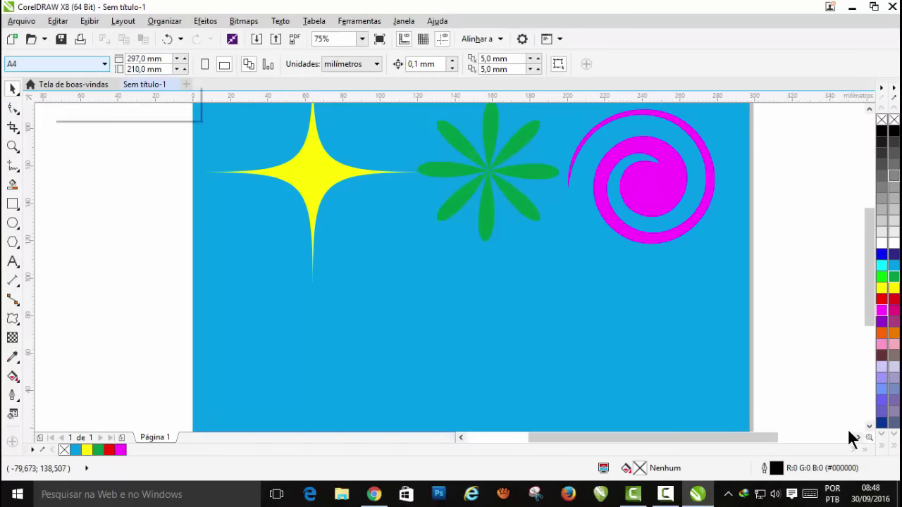
# Draw a red square below the yellow star and apply the Carimbo distortion preset
pyautogui.press('y')
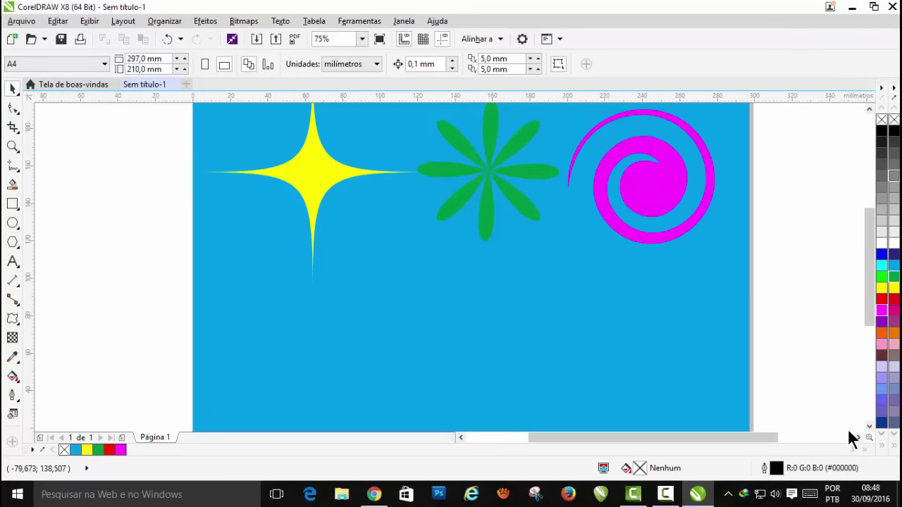
pyautogui.press('F6')
pyautogui.moveTo(241, 295); pyautogui.dragTo(366, 406)
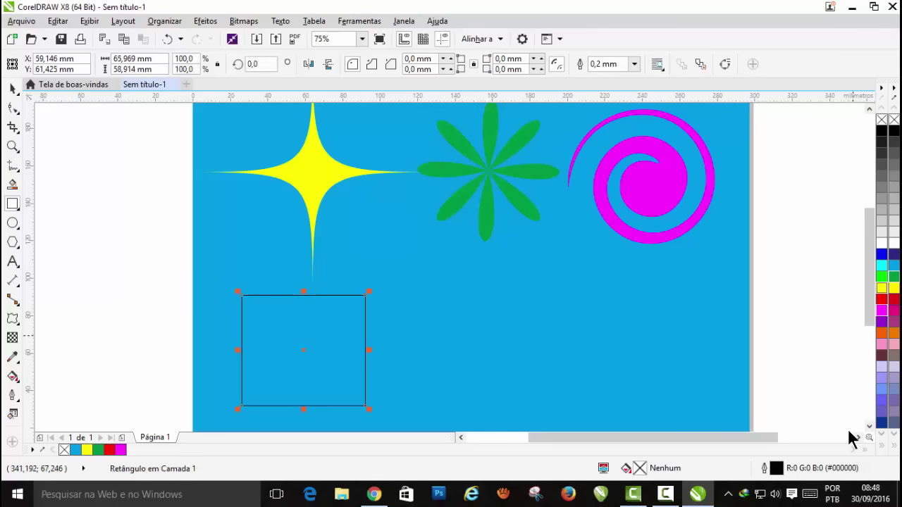
pyautogui.click(882, 310)
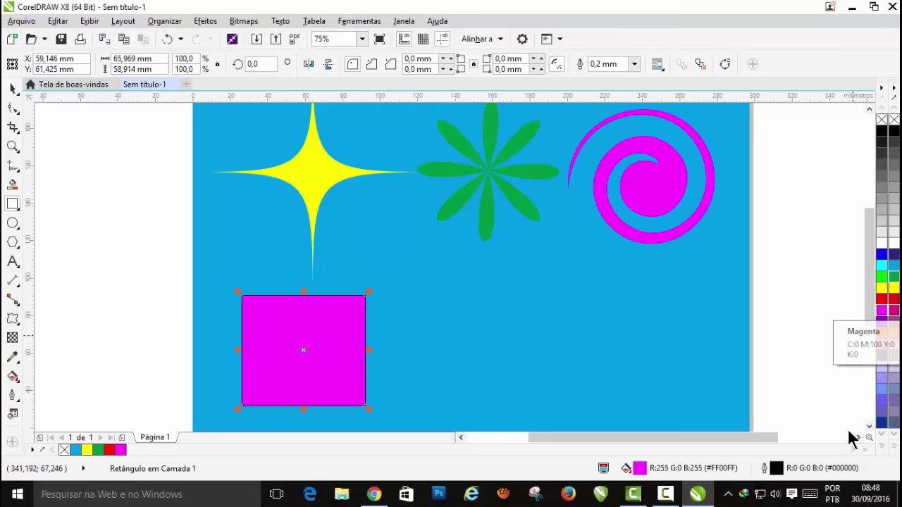
pyautogui.click(894, 310)
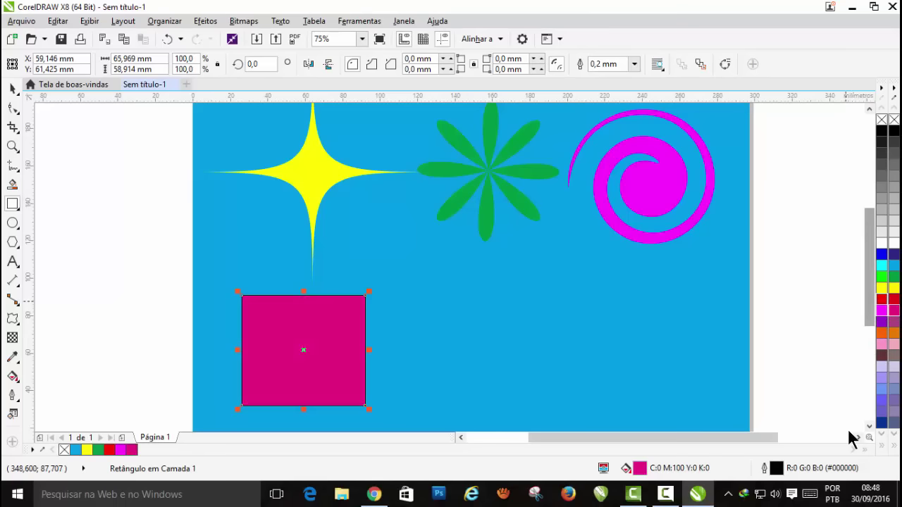
pyautogui.click(882, 299)
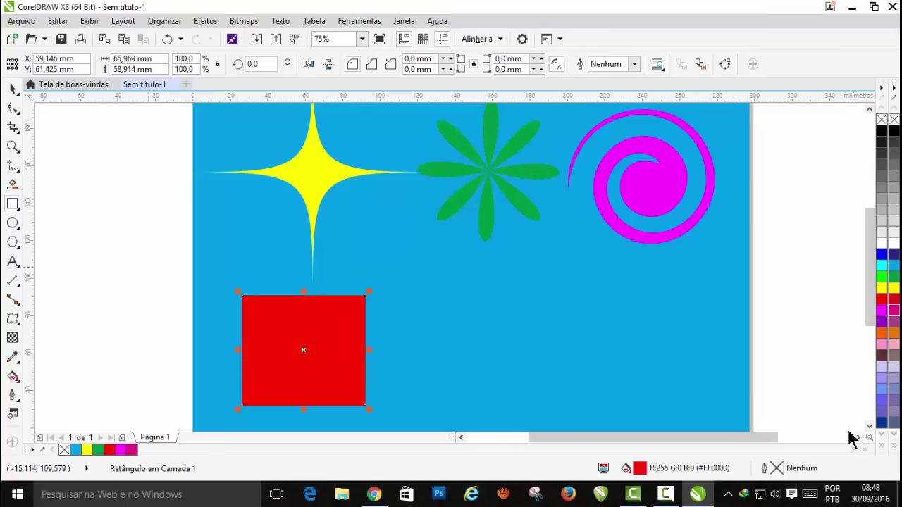
pyautogui.click(12, 318)
pyautogui.click(35, 63)
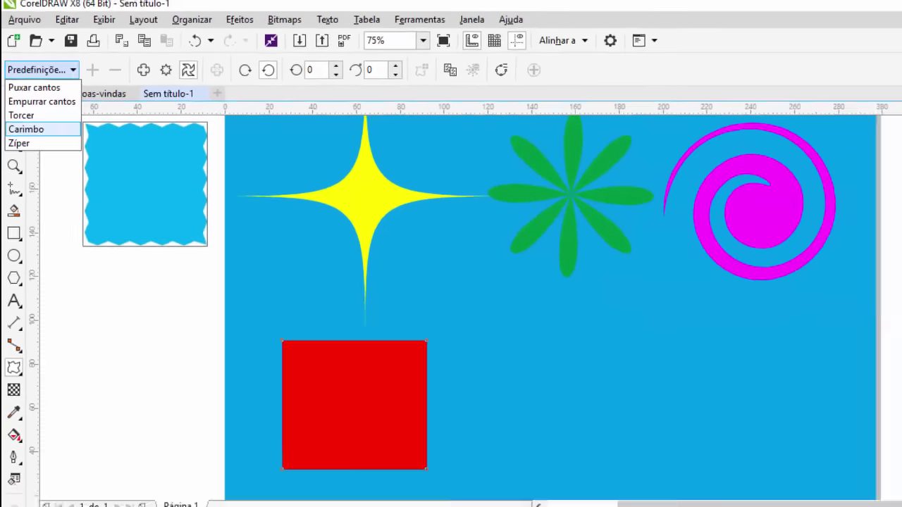
pyautogui.press('Return')
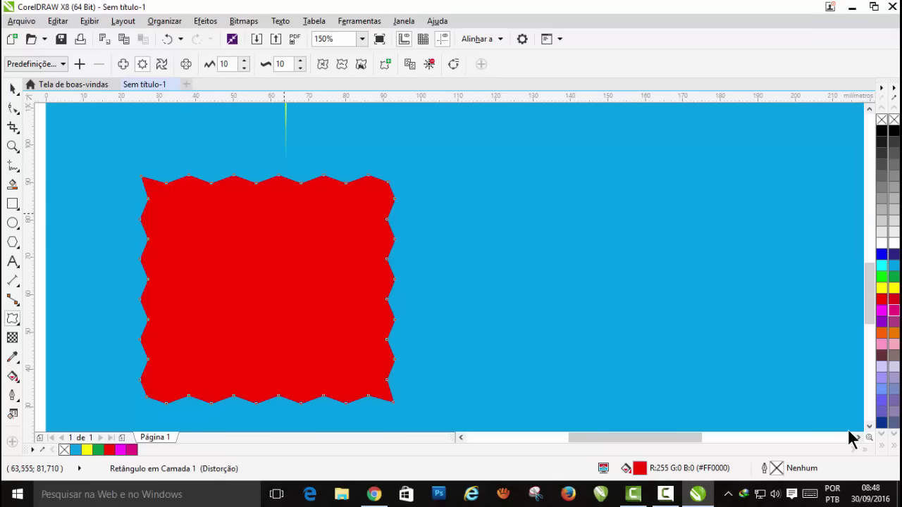
pyautogui.press('F7')
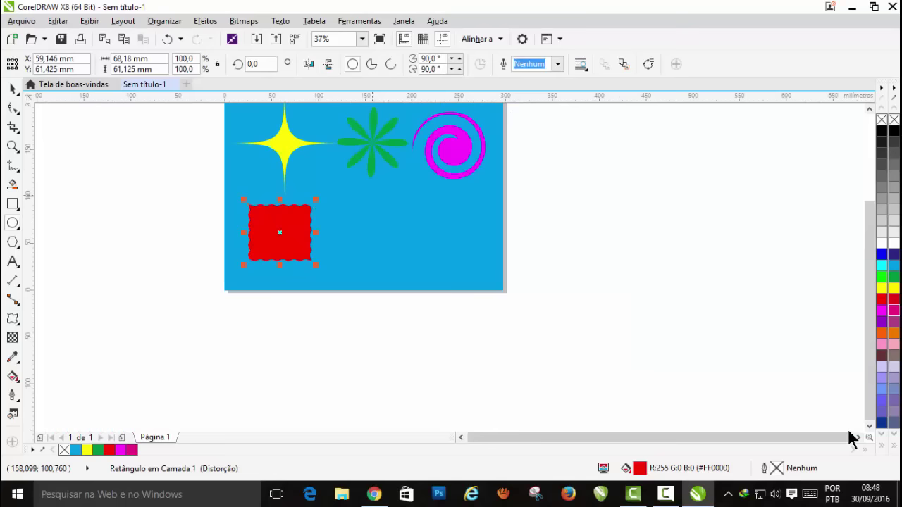
# Draw an outline-free orange ellipse right of the red square, apply Zíper, and widen it
pyautogui.moveTo(369, 192); pyautogui.dragTo(480, 292)
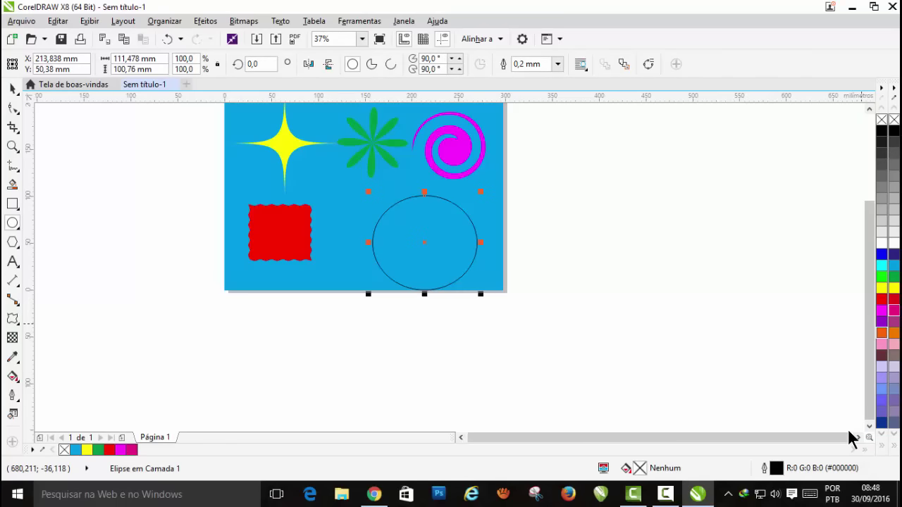
pyautogui.click(881, 332)
pyautogui.rightClick(881, 119)
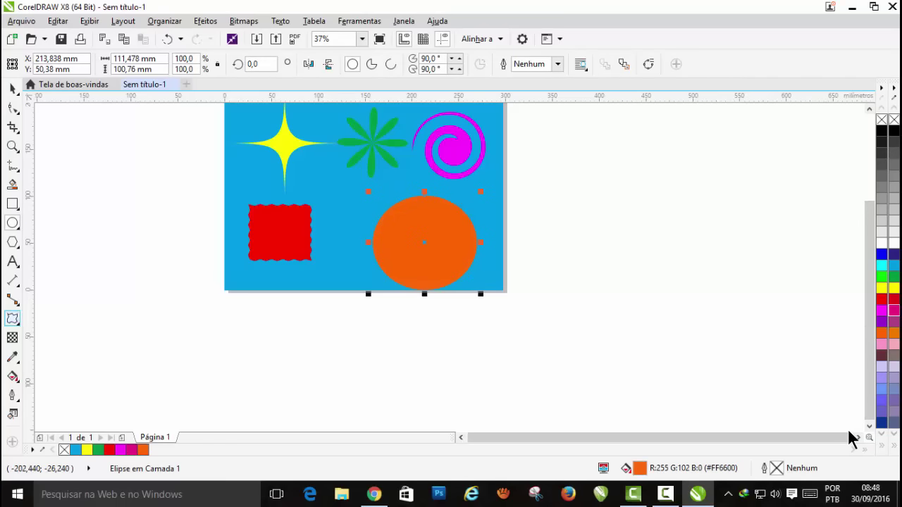
pyautogui.click(36, 64)
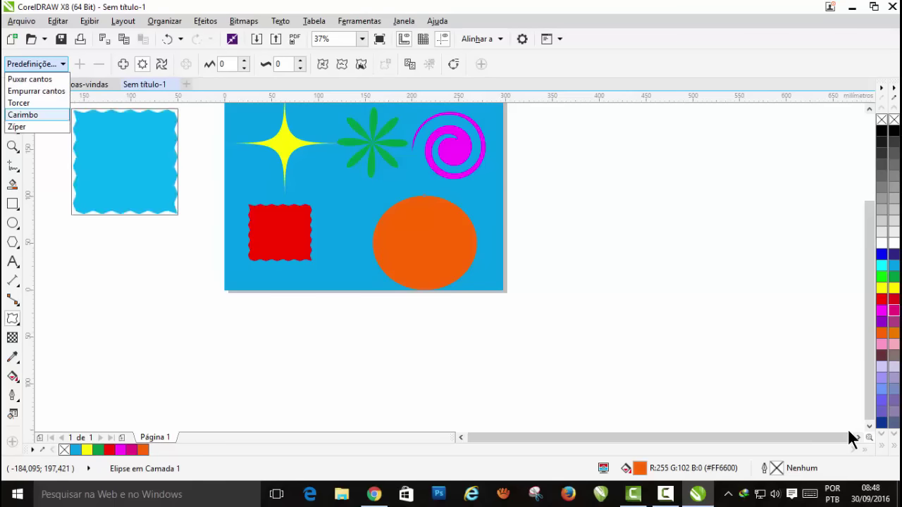
pyautogui.press('Down')
pyautogui.press('Return')
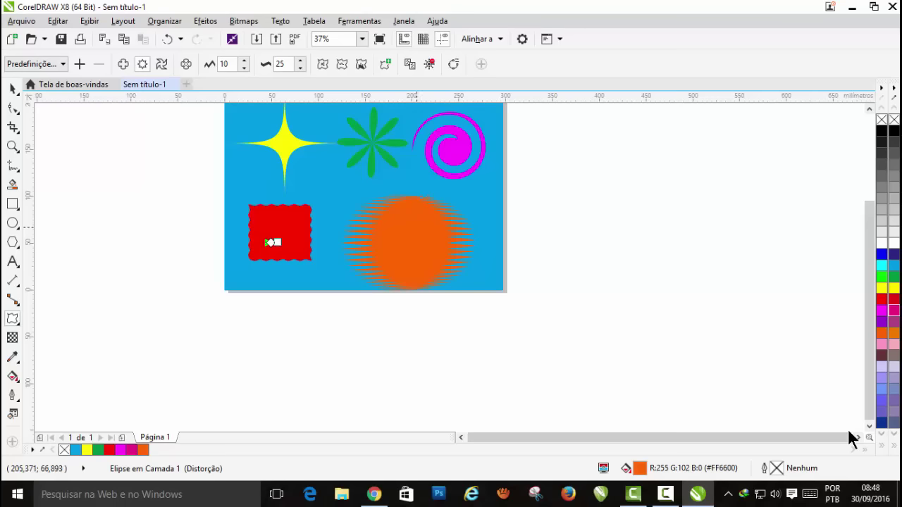
pyautogui.press('space')
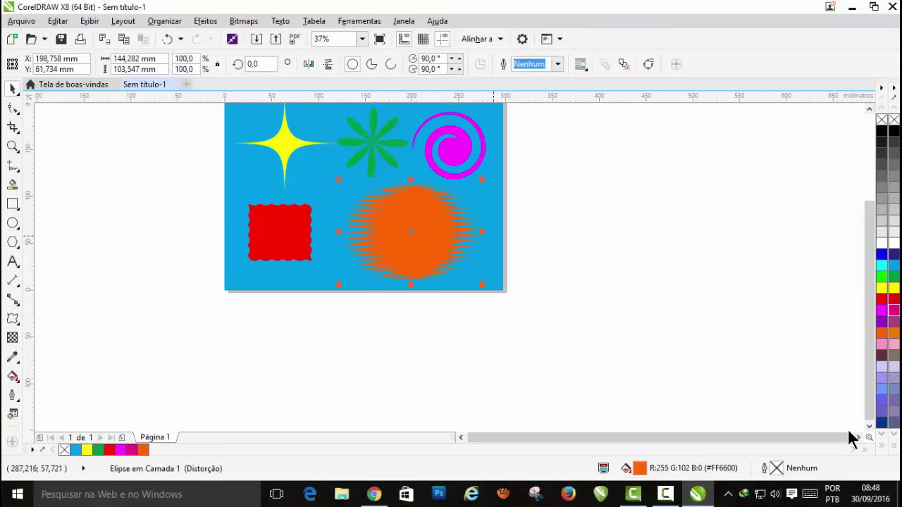
pyautogui.moveTo(485, 232); pyautogui.dragTo(509, 232)
pyautogui.hotkey('shift', 'F2')
pyautogui.press('F3')
pyautogui.press('F3')
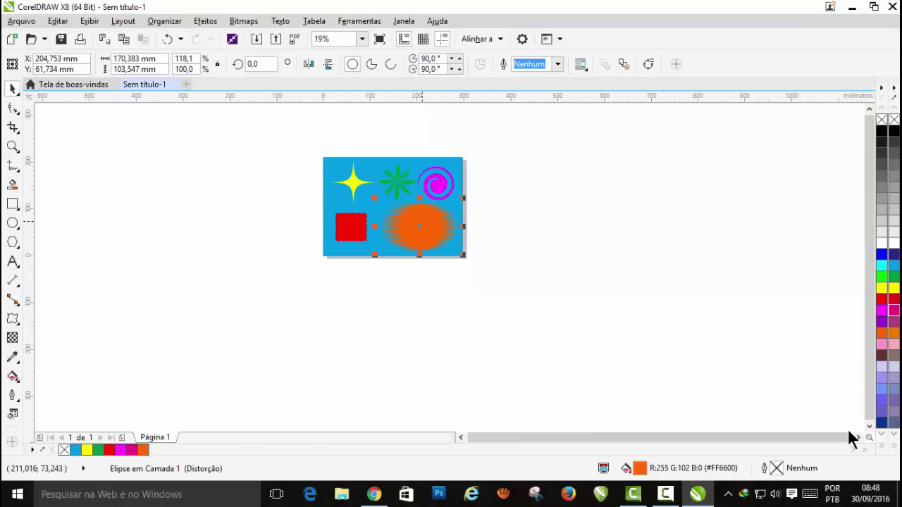
pyautogui.press('Escape')
pyautogui.scroll(1, 554, 192)
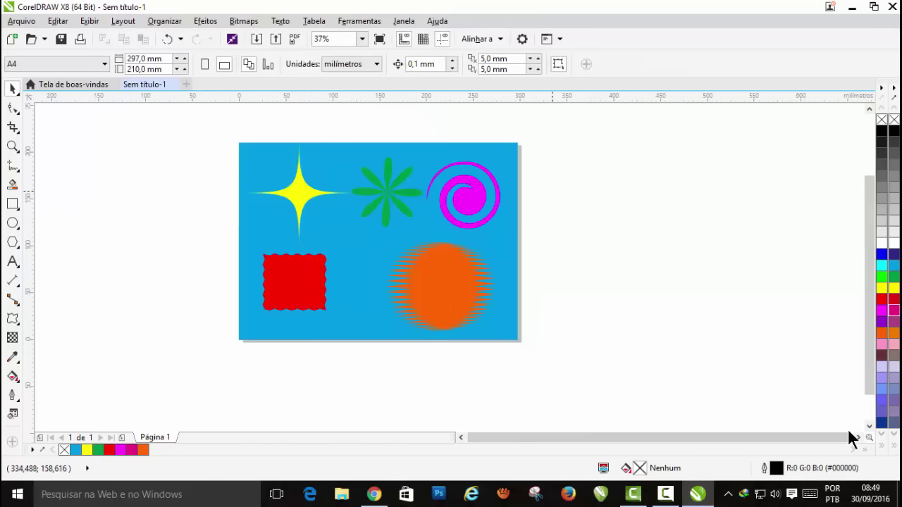
# Draw a large rectangle right of the page with an outline-free yellow circle at its top-left
pyautogui.press('F6')
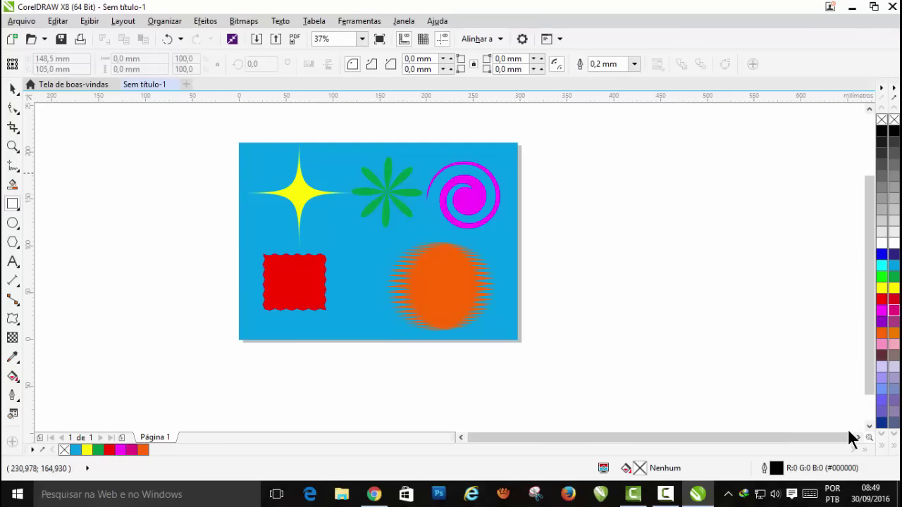
pyautogui.moveTo(533, 144); pyautogui.dragTo(796, 354)
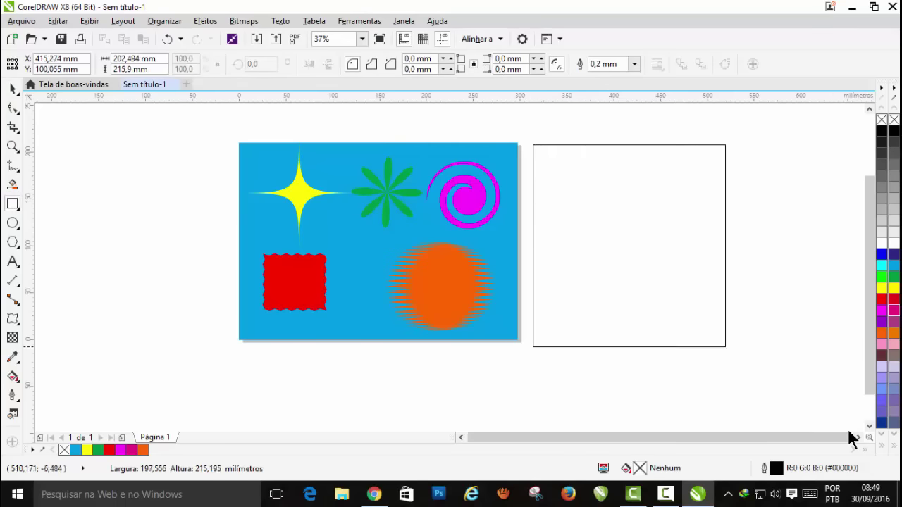
pyautogui.moveTo(796, 354); pyautogui.dragTo(792, 341)
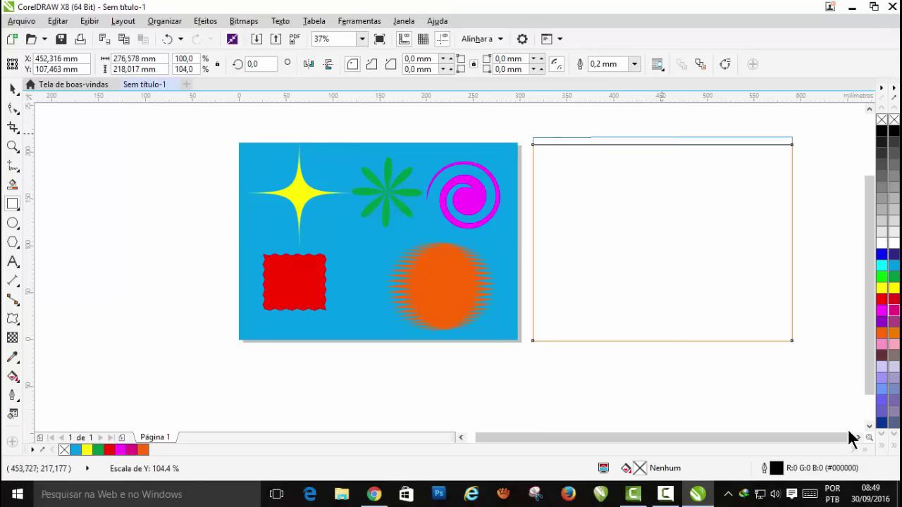
pyautogui.press('space')
pyautogui.press('Escape')
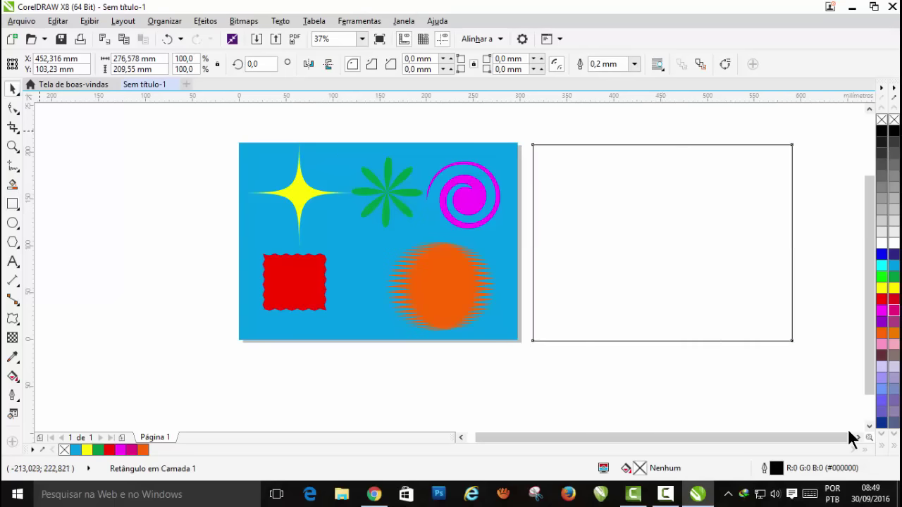
pyautogui.press('F7')
pyautogui.moveTo(547, 158)
pyautogui.mouseDown()
pyautogui.moveTo(603, 227)
pyautogui.moveTo(615, 223)
pyautogui.mouseUp()
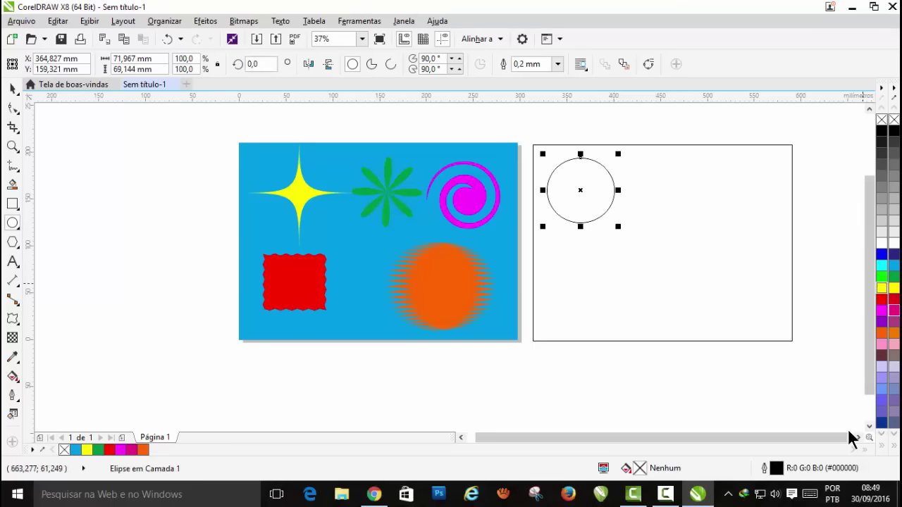
pyautogui.click(882, 288)
pyautogui.rightClick(882, 119)
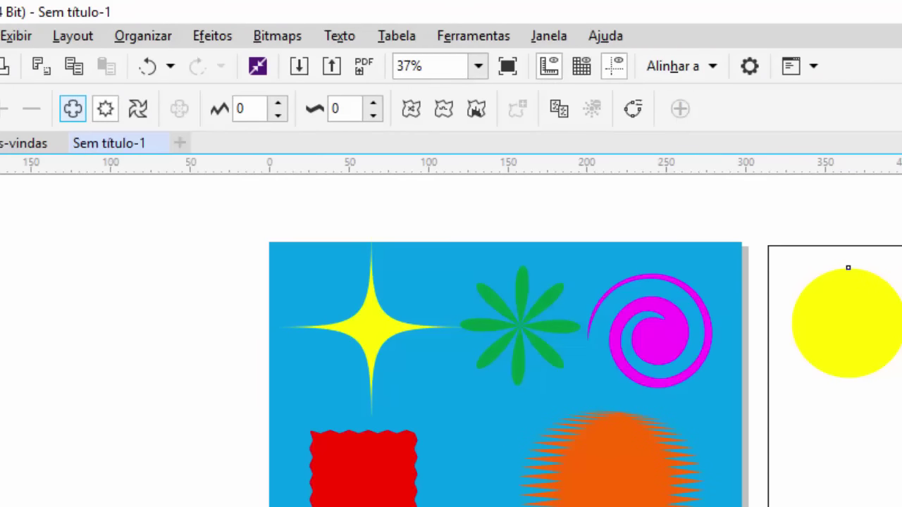
# Apply a push-and-pull distortion of amplitude 10 to the yellow circle
pyautogui.click(72, 109)
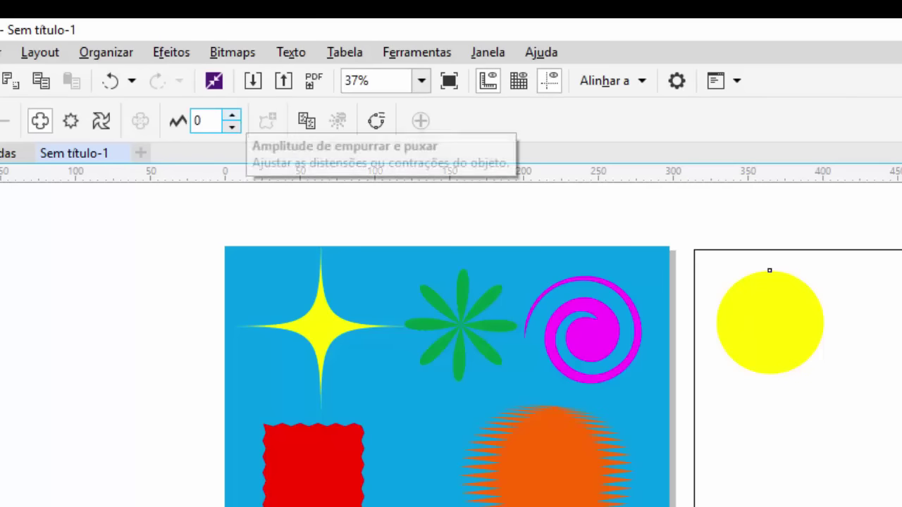
pyautogui.click(202, 121)
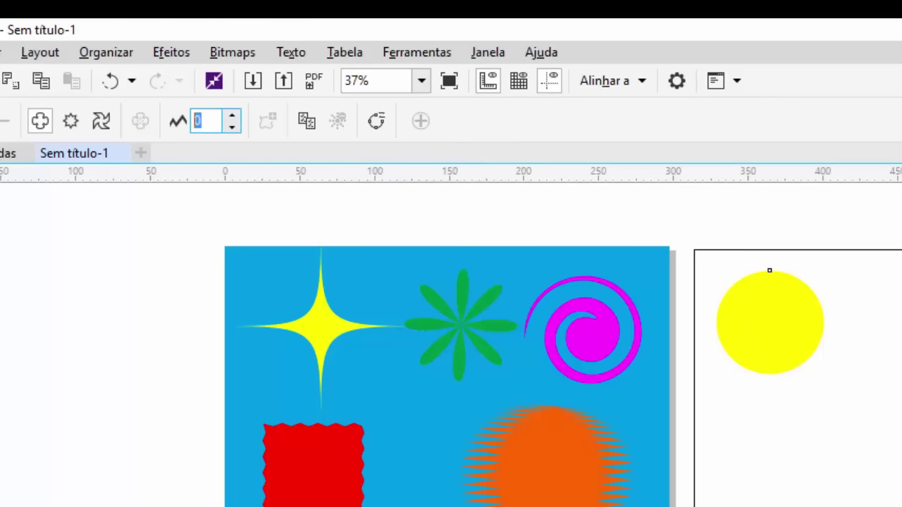
pyautogui.write('10')
pyautogui.press('Return')
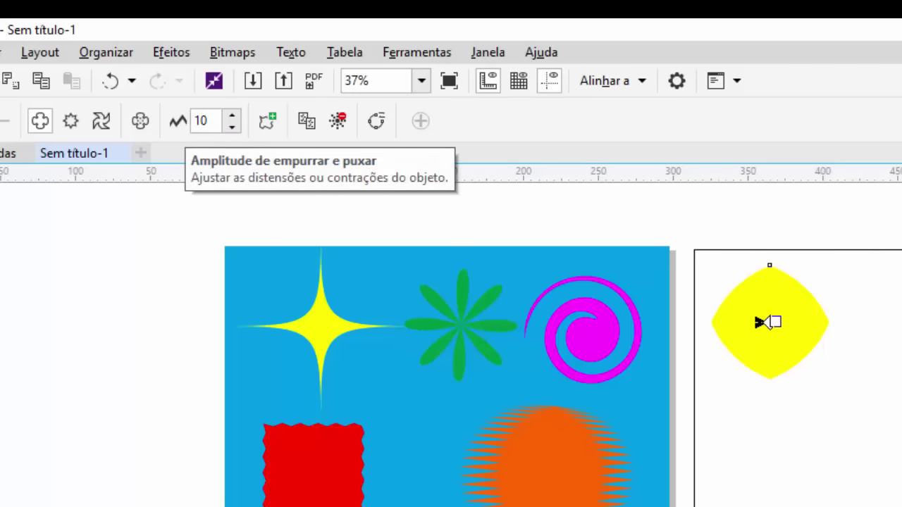
pyautogui.scroll(2, 796, 282)
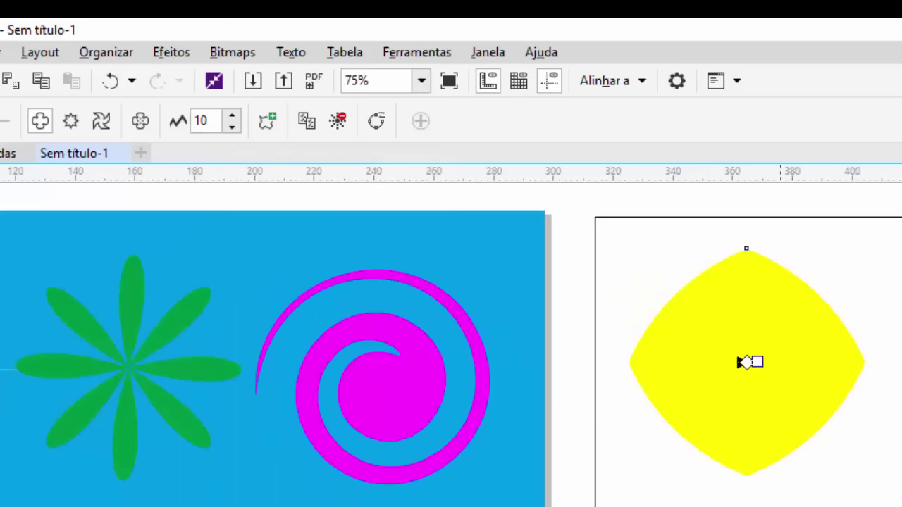
pyautogui.moveTo(738, 362); pyautogui.dragTo(747, 362)
# Adjust the push-pull amplitude upward until the yellow star reaches amplitude 52
pyautogui.click(232, 125)
pyautogui.click(232, 114)
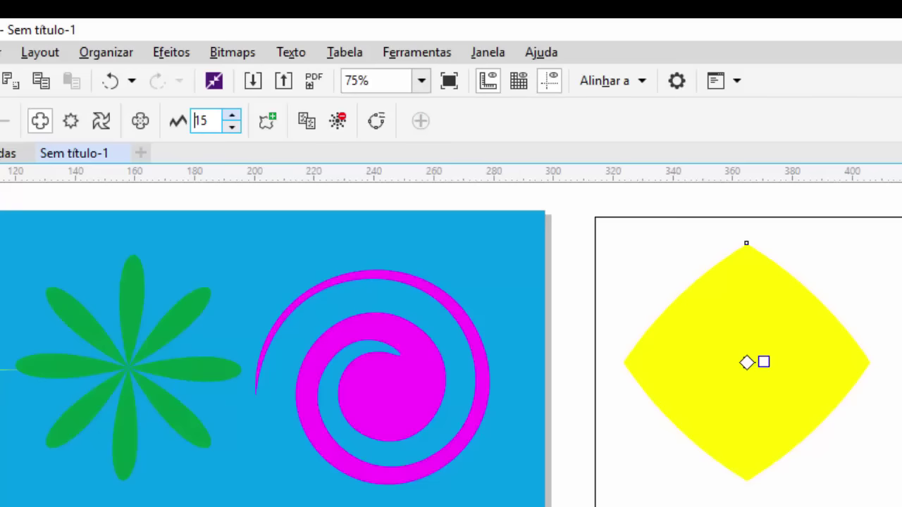
pyautogui.click(232, 114)
pyautogui.click(232, 114)
pyautogui.moveTo(757, 362); pyautogui.dragTo(801, 362)
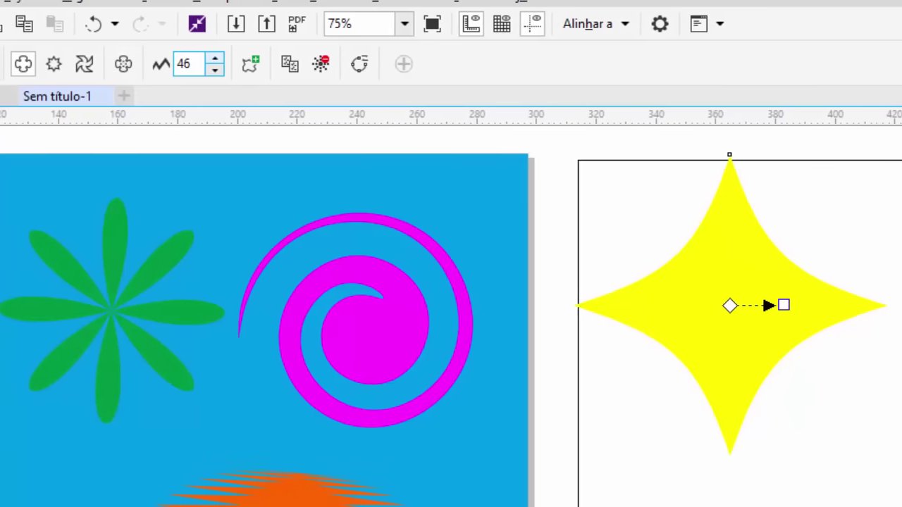
pyautogui.moveTo(784, 305); pyautogui.dragTo(794, 305)
pyautogui.scroll(2, 794, 305)
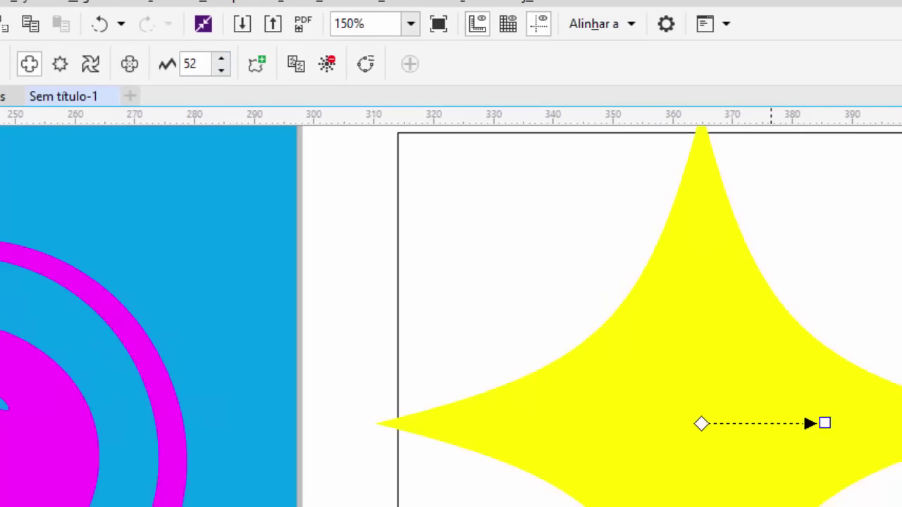
pyautogui.scroll(-1, 812, 211)
pyautogui.scroll(-1, 812, 211)
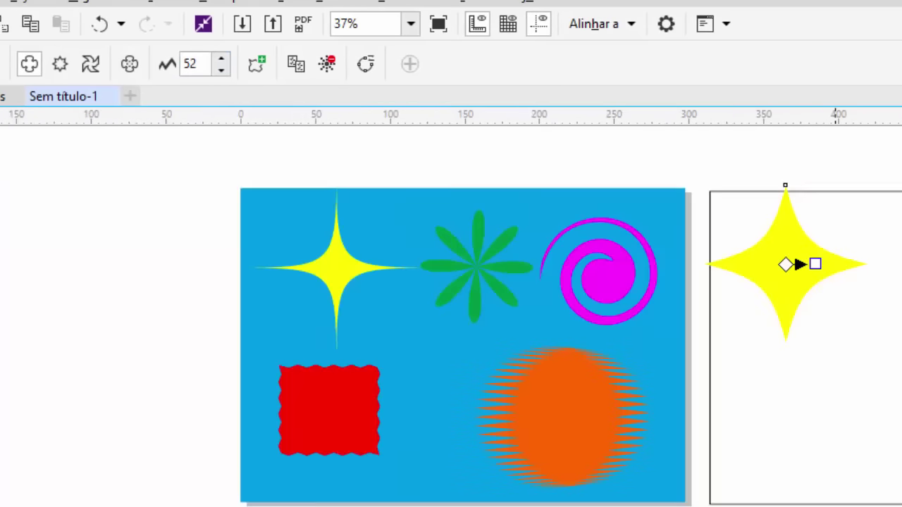
# Nudge the star, set its amplitude to 100, and select the background rectangle
pyautogui.press('space')
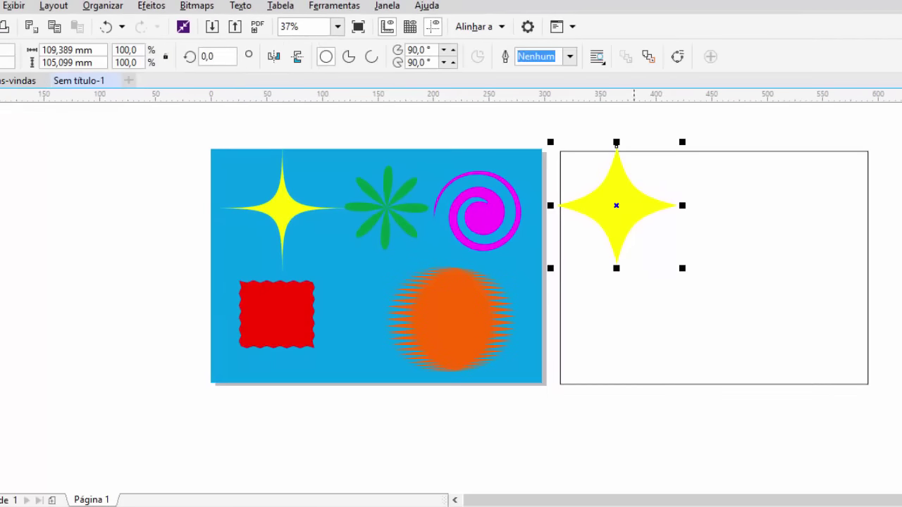
pyautogui.moveTo(617, 205); pyautogui.dragTo(629, 214)
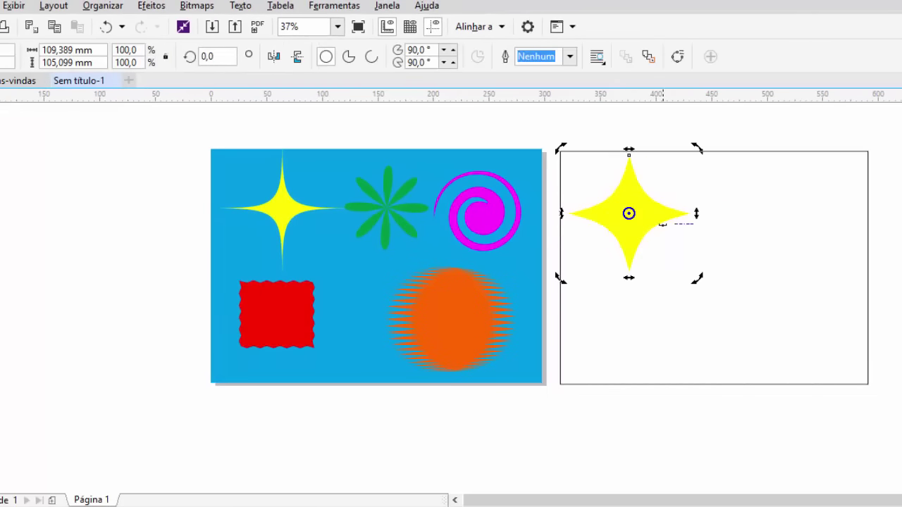
pyautogui.press('space')
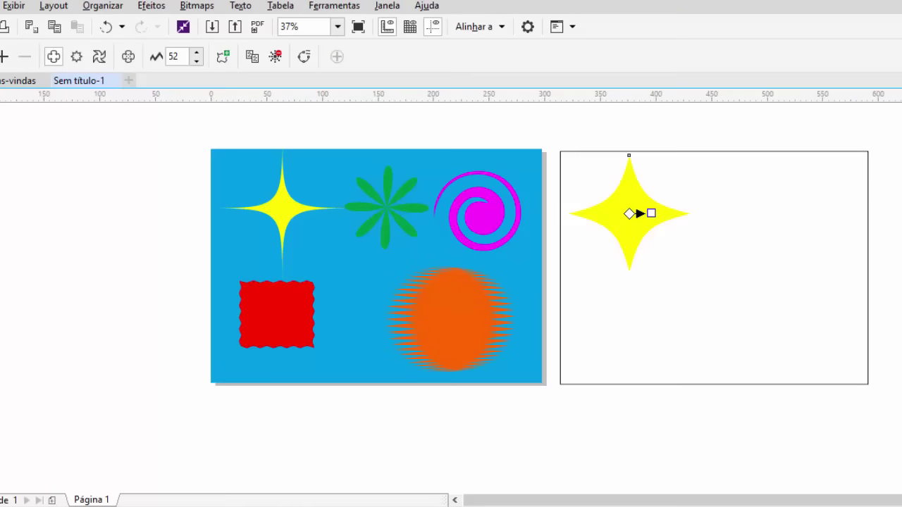
pyautogui.click(178, 57)
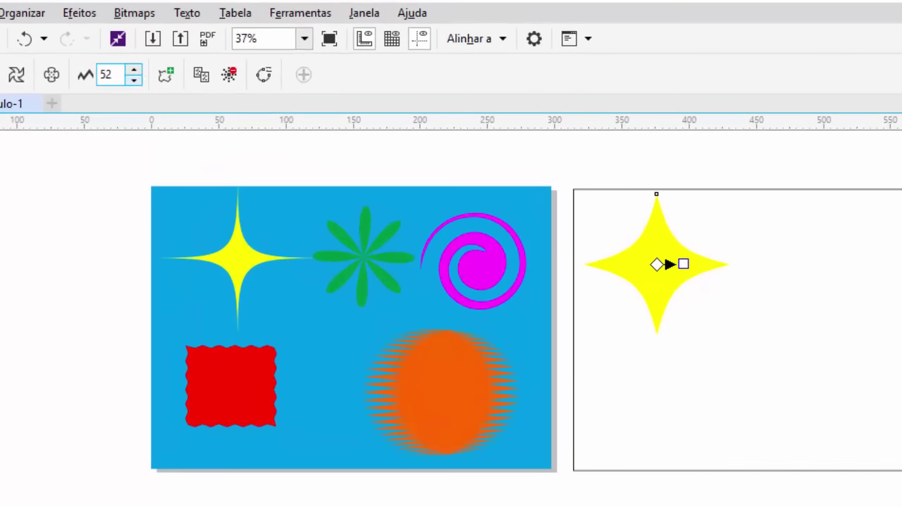
pyautogui.doubleClick(106, 75)
pyautogui.write('100')
pyautogui.press('Return')
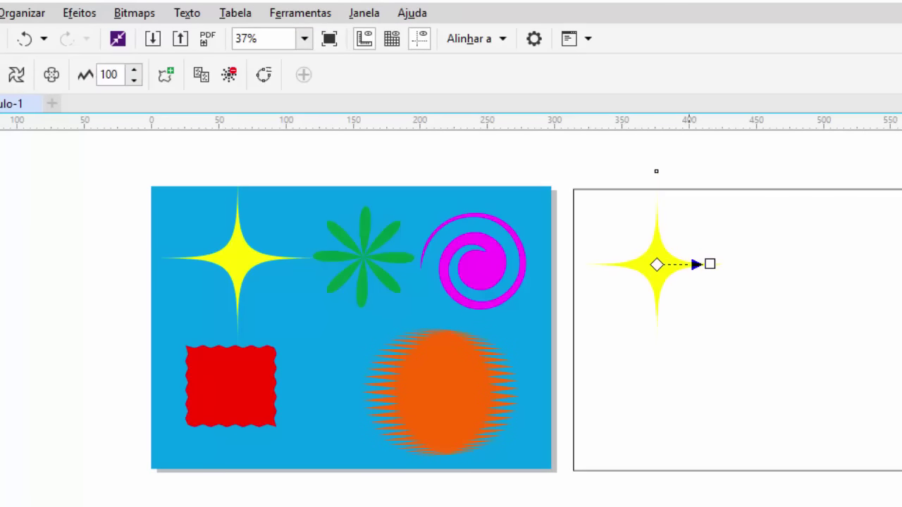
pyautogui.scroll(1, 689, 265)
pyautogui.scroll(-1, 689, 264)
pyautogui.press('space')
pyautogui.press('Tab')
# Fill the star white and nudge it slightly down and to the right
pyautogui.click(899, 282)
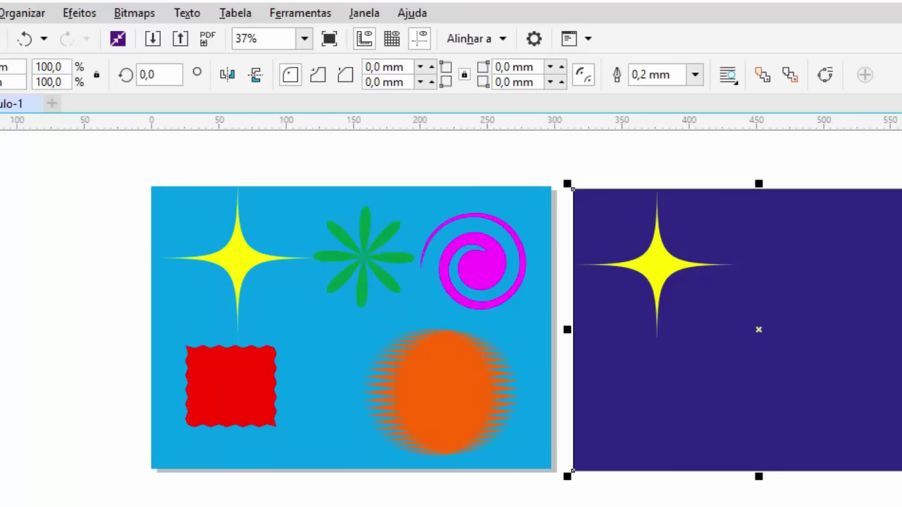
pyautogui.scroll(1, 683, 264)
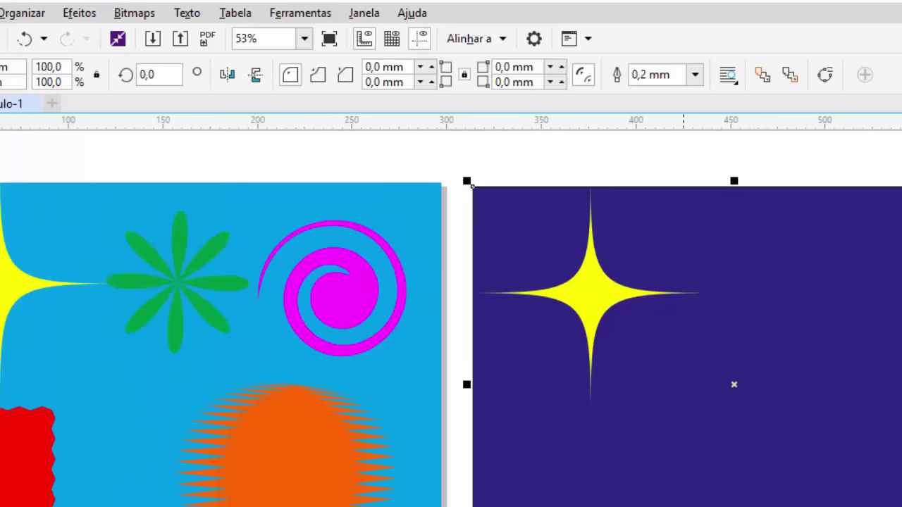
pyautogui.press('Escape')
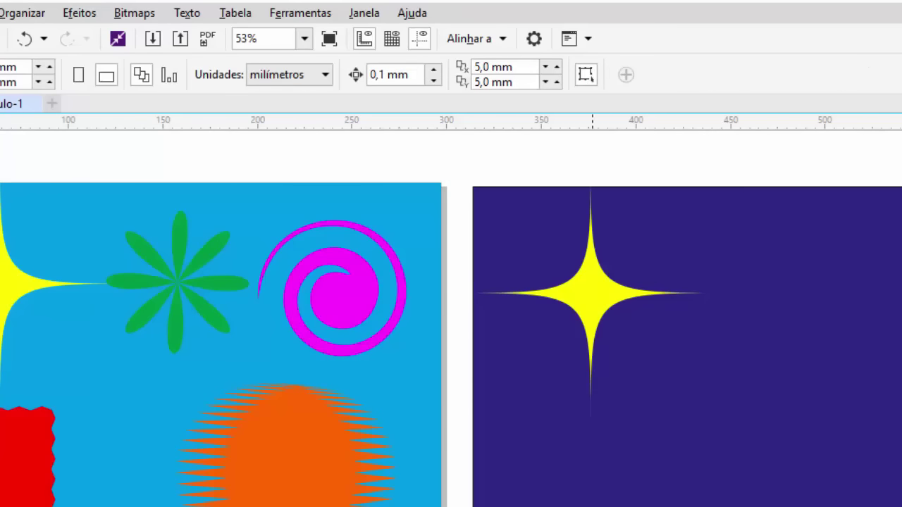
pyautogui.press('Tab')
pyautogui.click(899, 282)
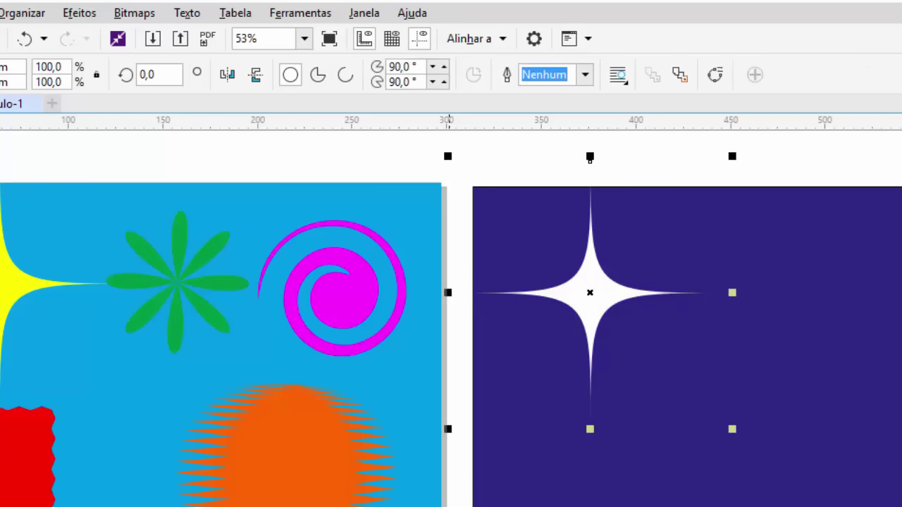
pyautogui.moveTo(590, 292); pyautogui.dragTo(610, 311)
pyautogui.press('Escape')
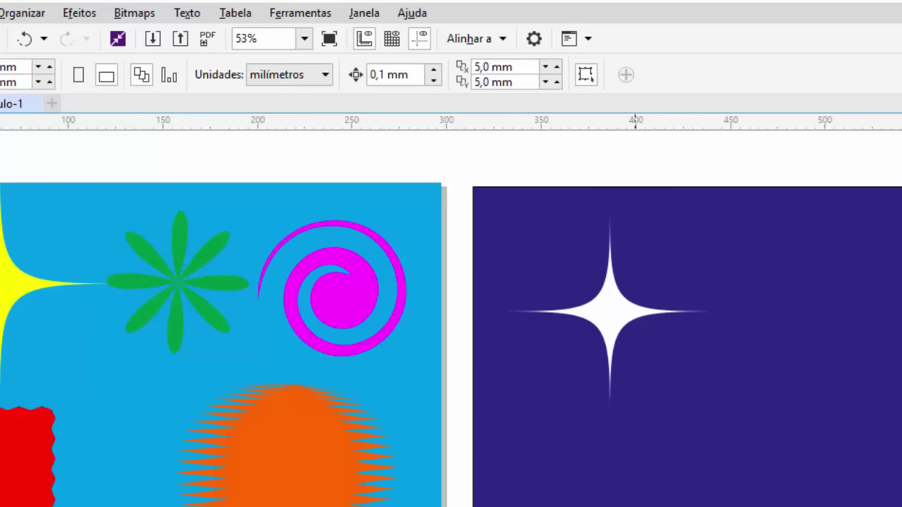
pyautogui.click(609, 310)
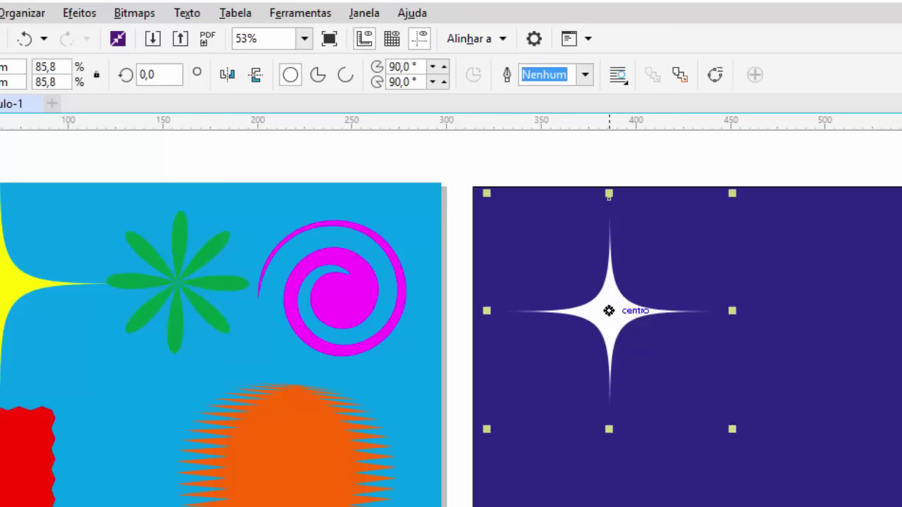
# Lower the star's distortion amplitude from 100 to 40 for fatter points
pyautogui.scroll(1, 609, 311)
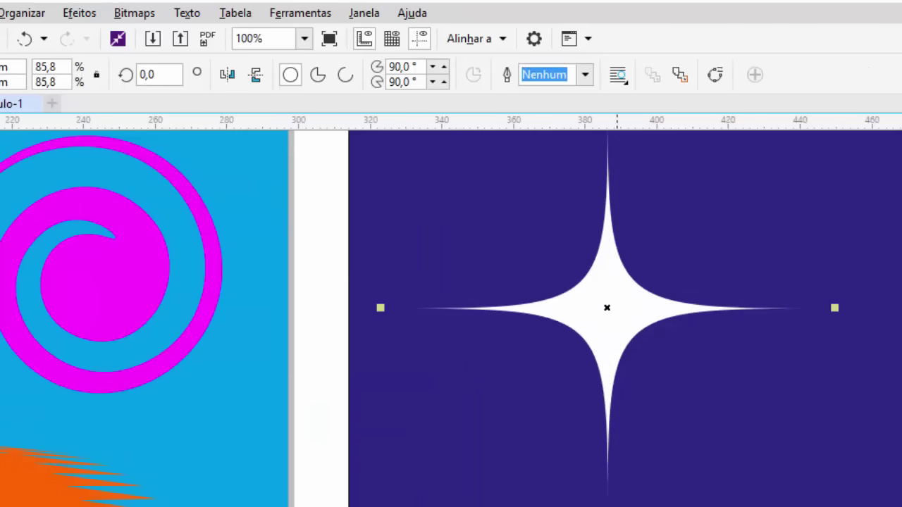
pyautogui.scroll(-1, 596, 258)
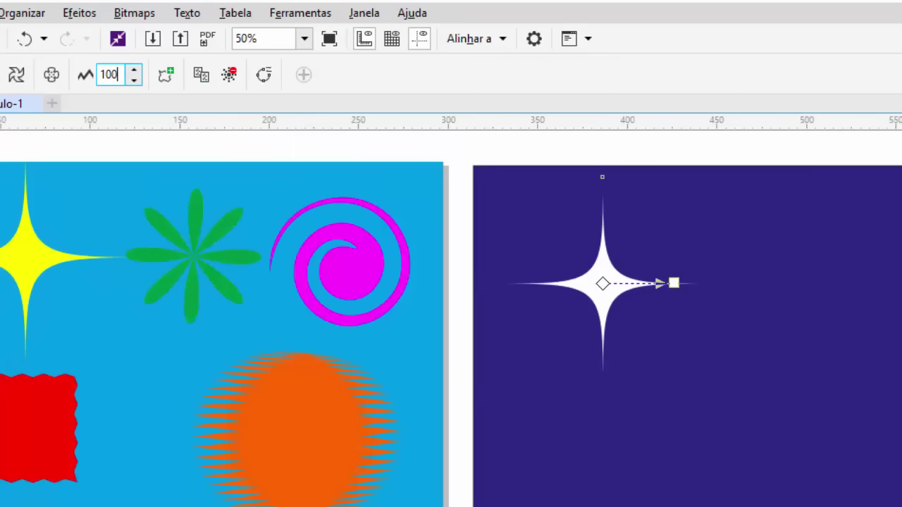
pyautogui.doubleClick(109, 75)
pyautogui.write('40')
pyautogui.press('Return')
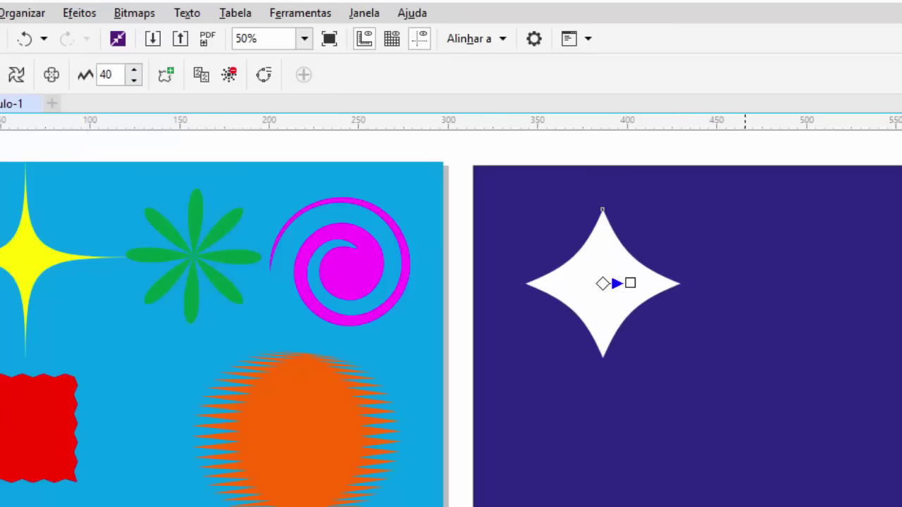
pyautogui.scroll(2, 630, 230)
pyautogui.scroll(-2, 629, 231)
pyautogui.press('space')
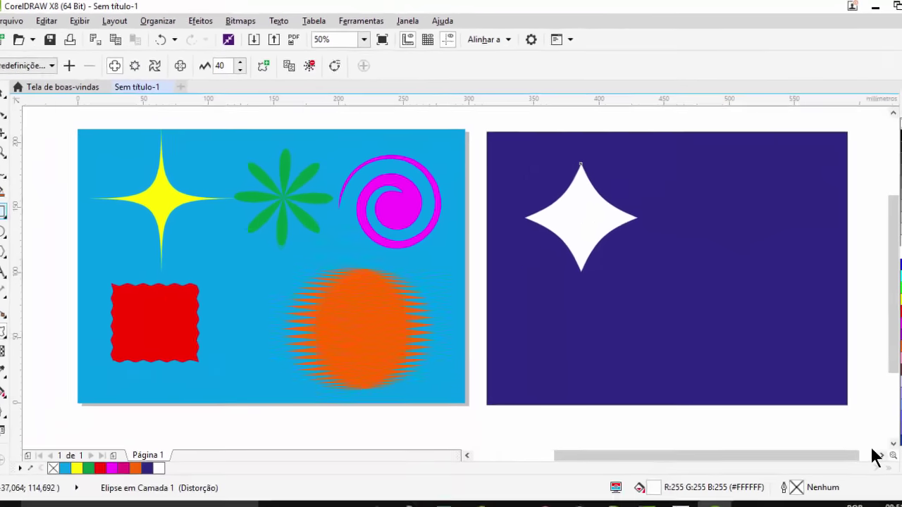
# Draw a red rectangle with no outline at the upper right of the dark page
pyautogui.press('space')
pyautogui.moveTo(655, 166); pyautogui.dragTo(745, 244)
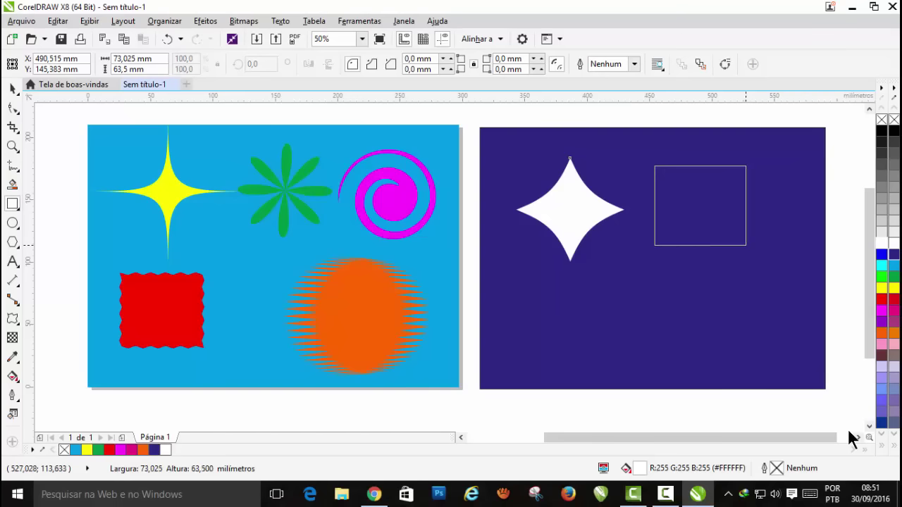
pyautogui.click(895, 299)
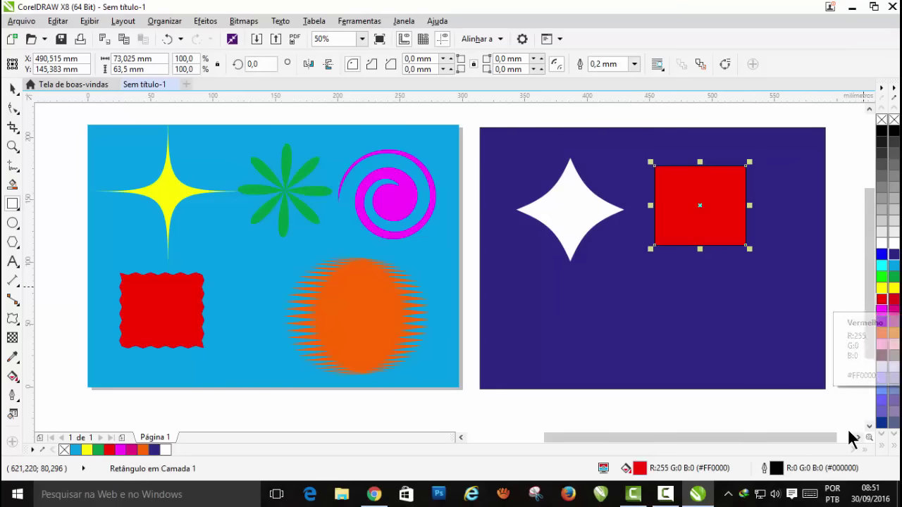
pyautogui.rightClick(882, 119)
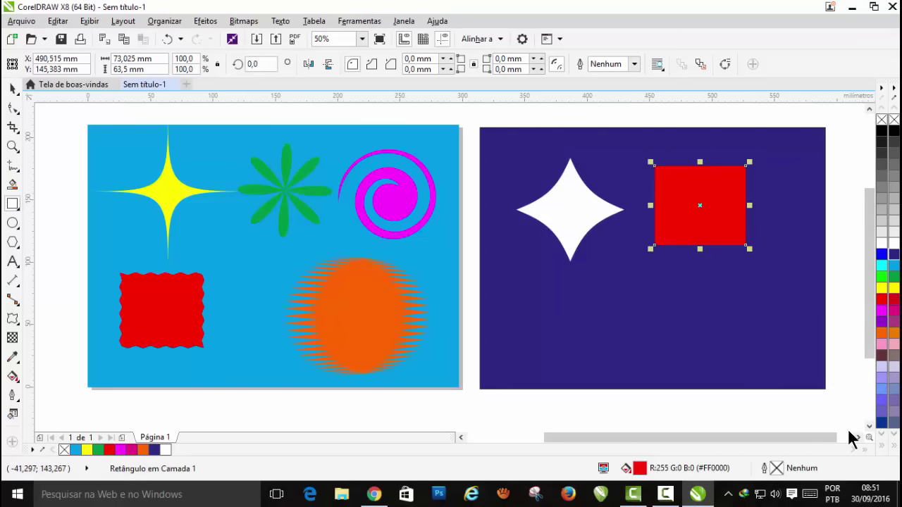
# Apply a Zipper distortion to the rectangle with amplitude 20 and frequency 20
pyautogui.hotkey('ctrl', 'F7')
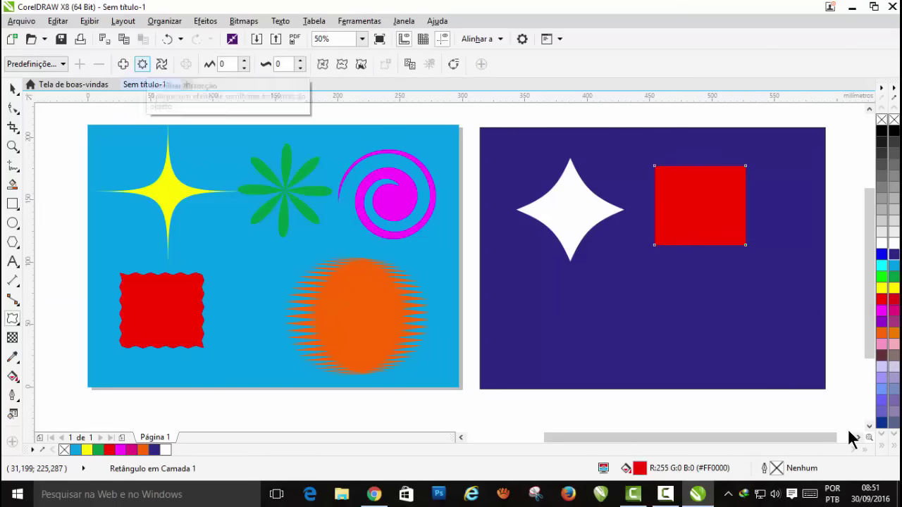
pyautogui.click(142, 64)
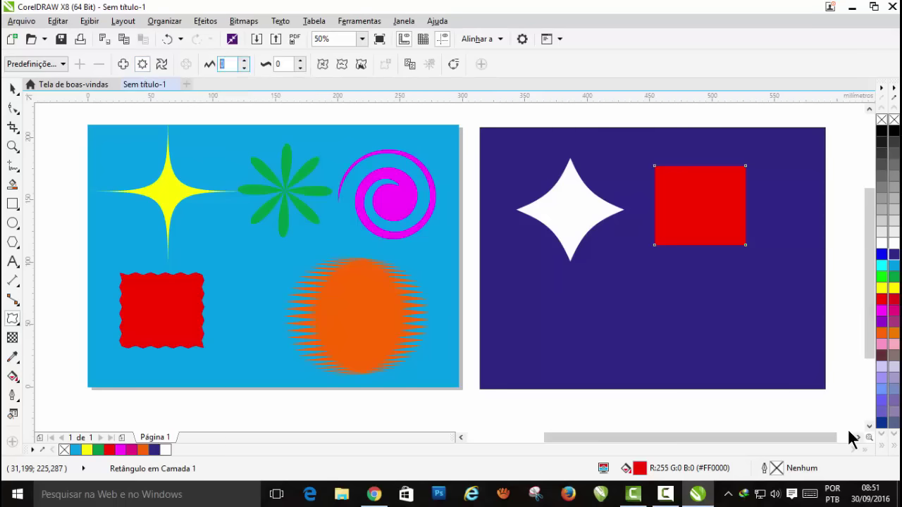
pyautogui.write('2')
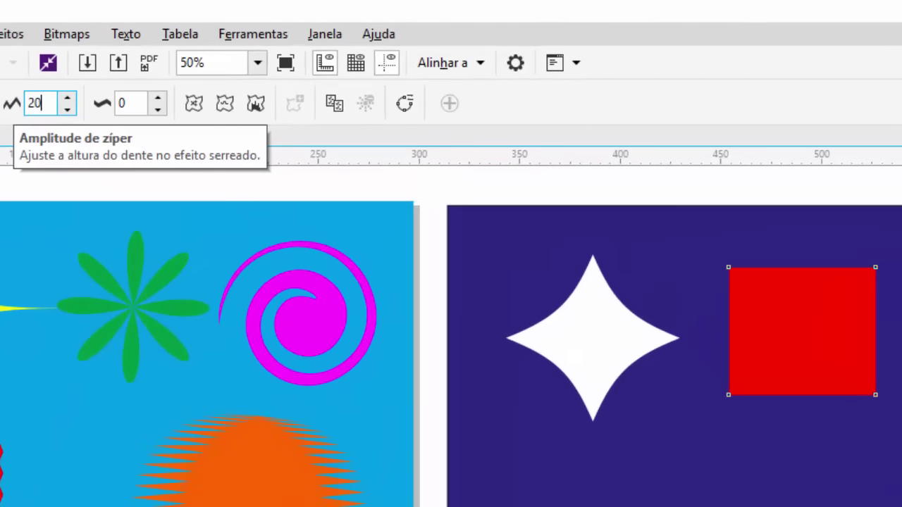
pyautogui.click(134, 103)
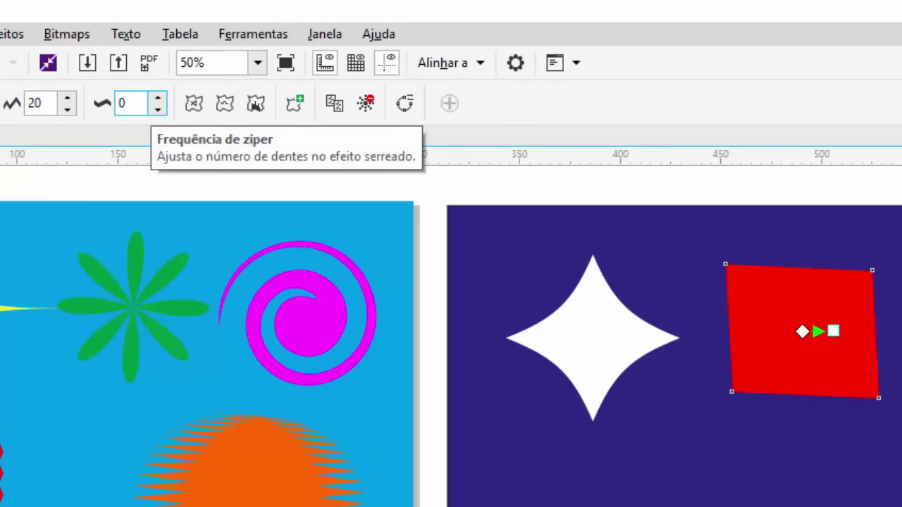
pyautogui.doubleClick(123, 103)
pyautogui.write('2')
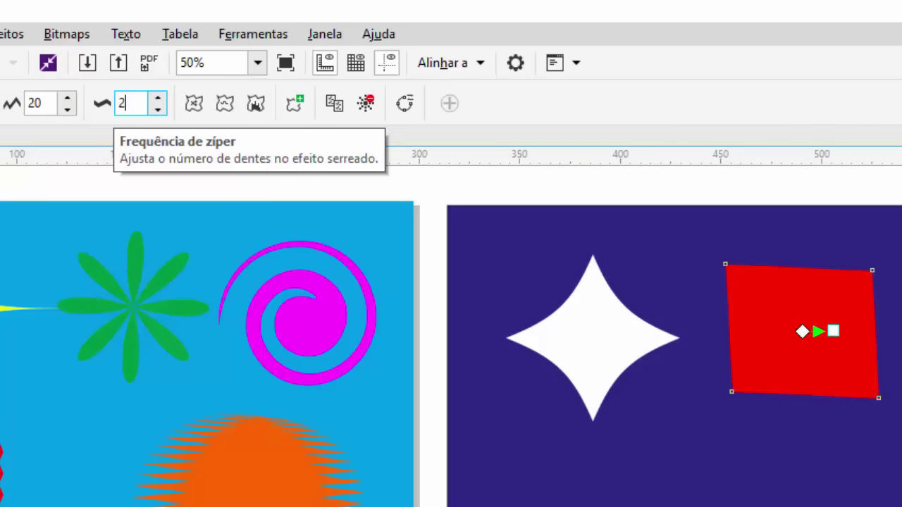
pyautogui.write('0')
pyautogui.press('Return')
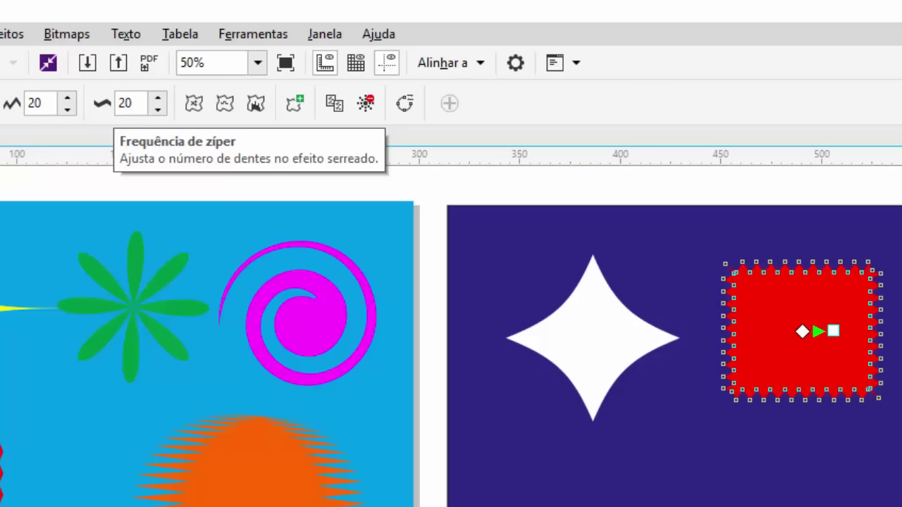
# Draw a circle at the lower left of the dark page
pyautogui.scroll(2, 831, 274)
pyautogui.scroll(2, 832, 274)
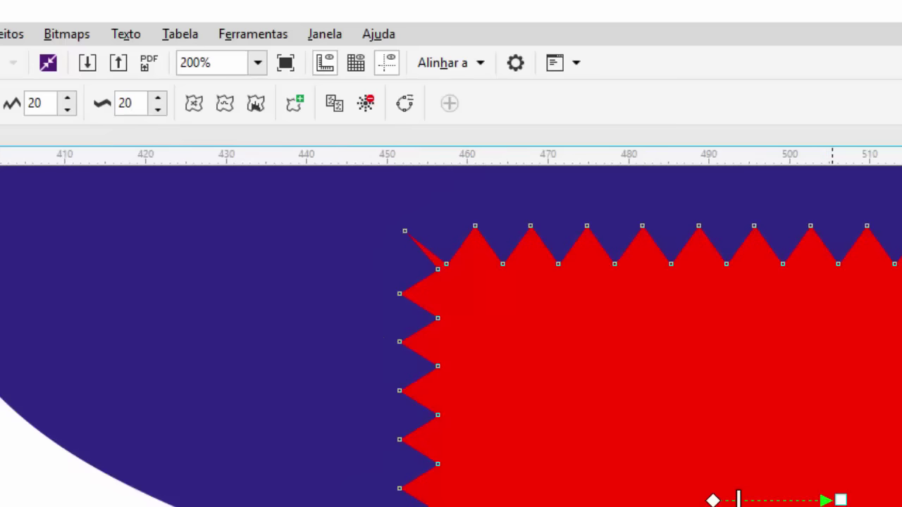
pyautogui.scroll(-2, 738, 242)
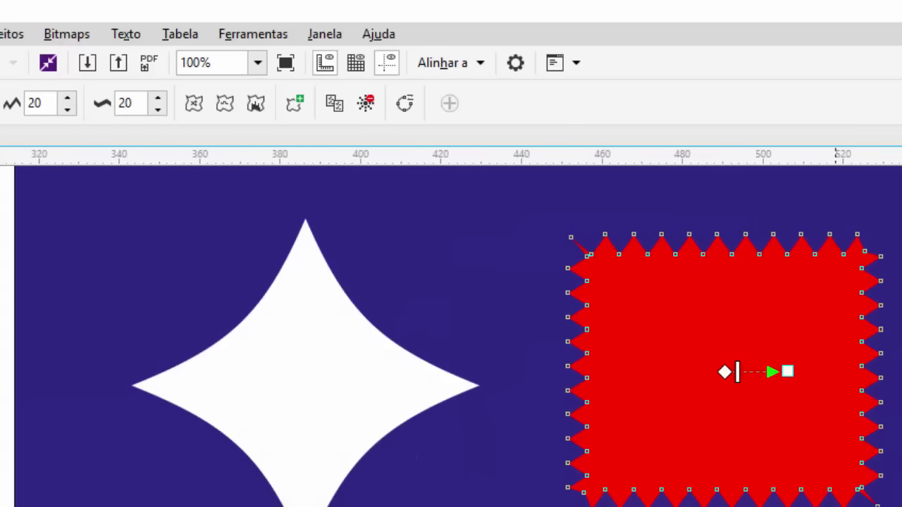
pyautogui.scroll(2, 833, 251)
pyautogui.scroll(-2, 833, 252)
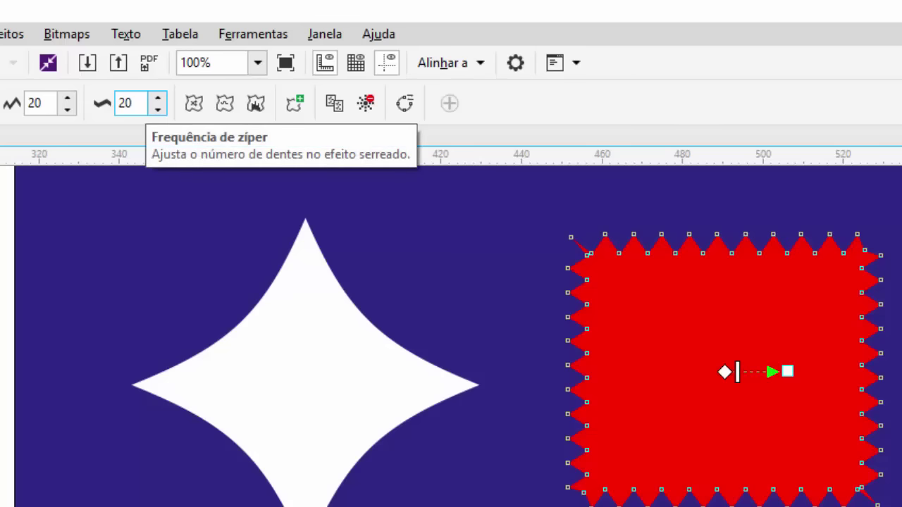
pyautogui.scroll(-2, 762, 227)
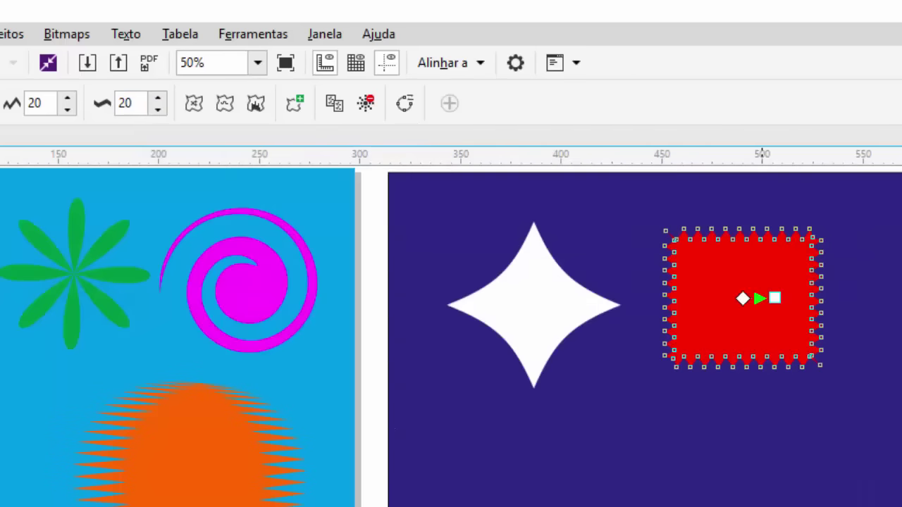
pyautogui.scroll(2, 761, 222)
pyautogui.scroll(2, 762, 223)
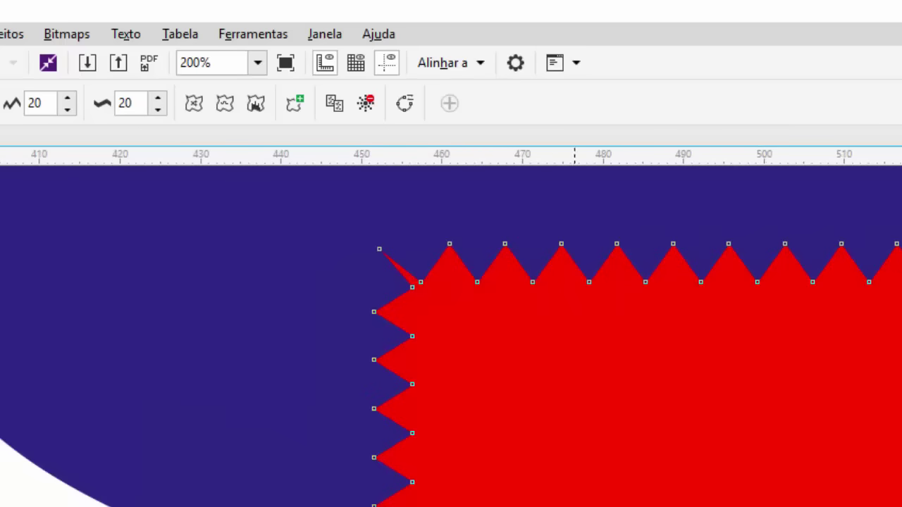
pyautogui.scroll(-4, 883, 279)
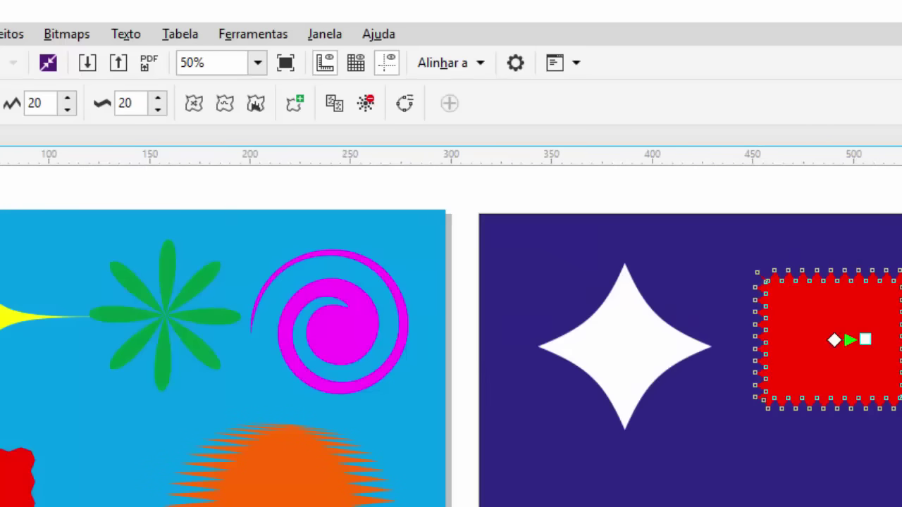
pyautogui.press('F7')
pyautogui.moveTo(533, 468); pyautogui.dragTo(678, 506)
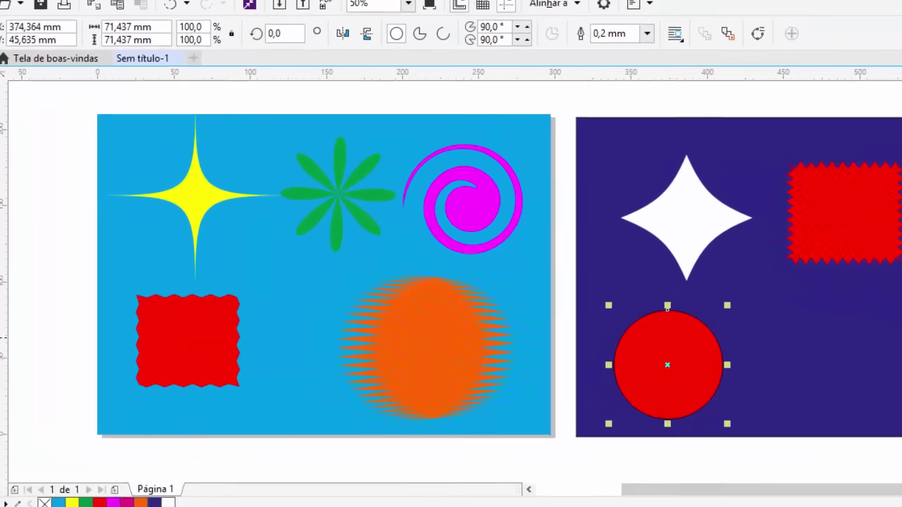
# Fill the circle white and remove its outline
pyautogui.click(198, 499)
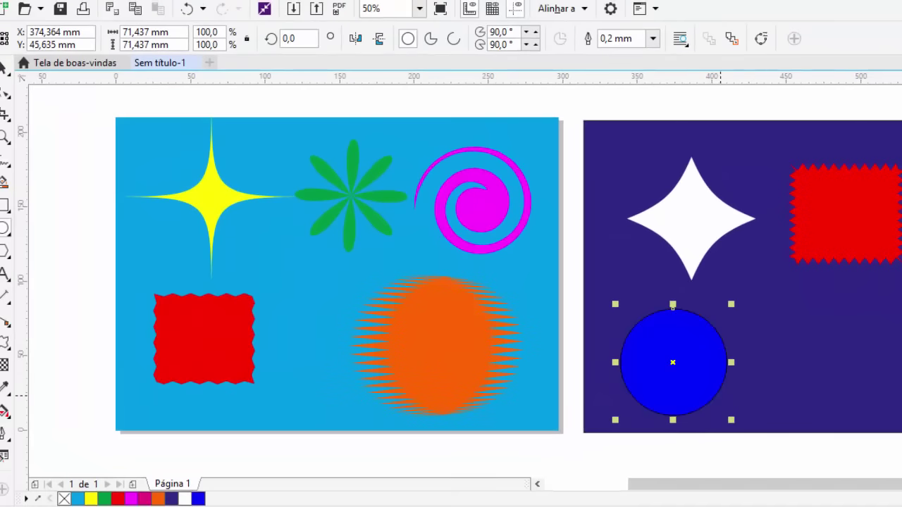
pyautogui.scroll(2, 720, 396)
pyautogui.click(185, 499)
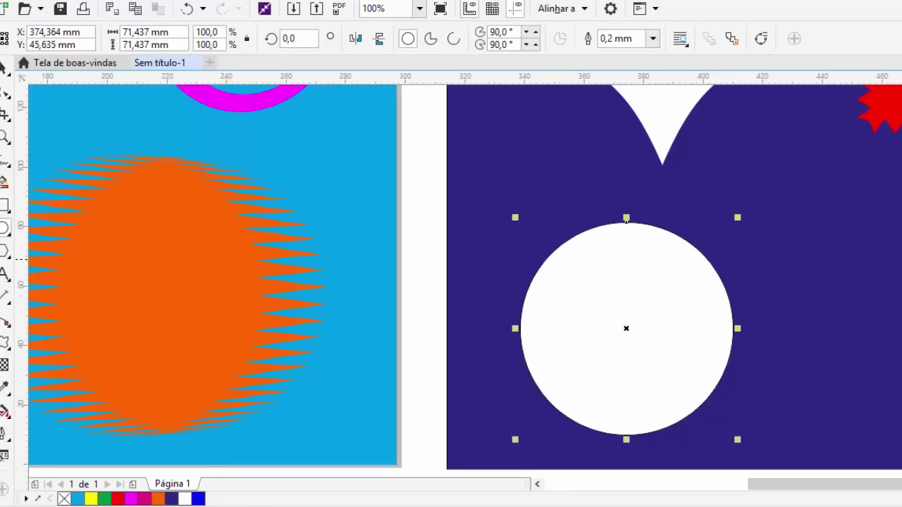
pyautogui.rightClick(64, 499)
pyautogui.write('40')
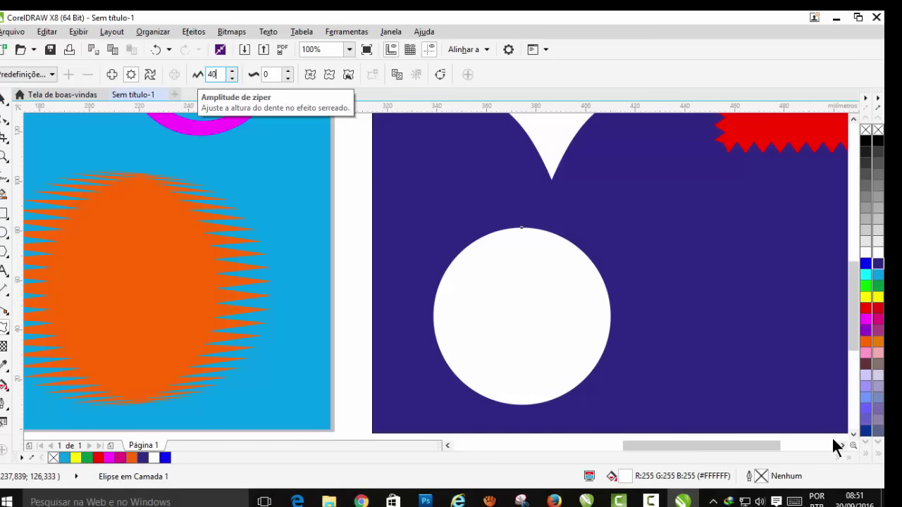
# Give the circle a zipper distortion, amplitude 40 and frequency 100, then raise amplitude to 100
pyautogui.press('Tab')
pyautogui.write('100')
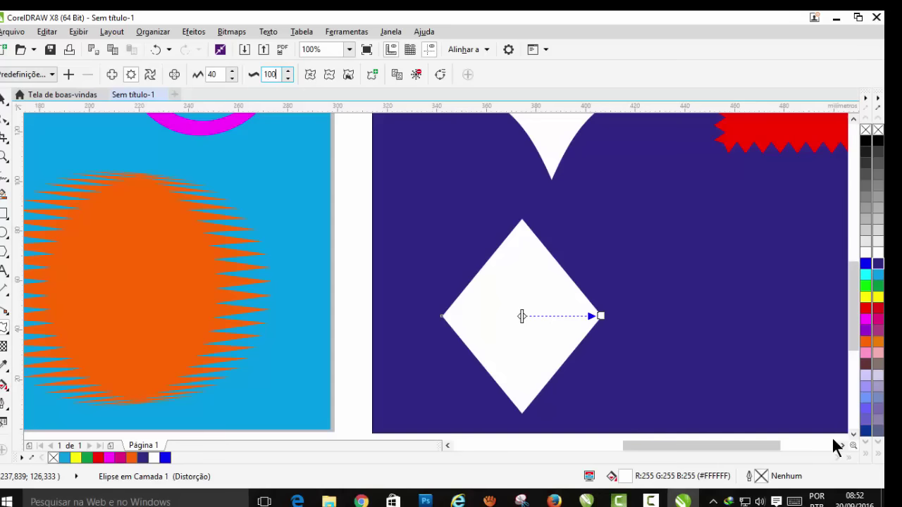
pyautogui.press('Return')
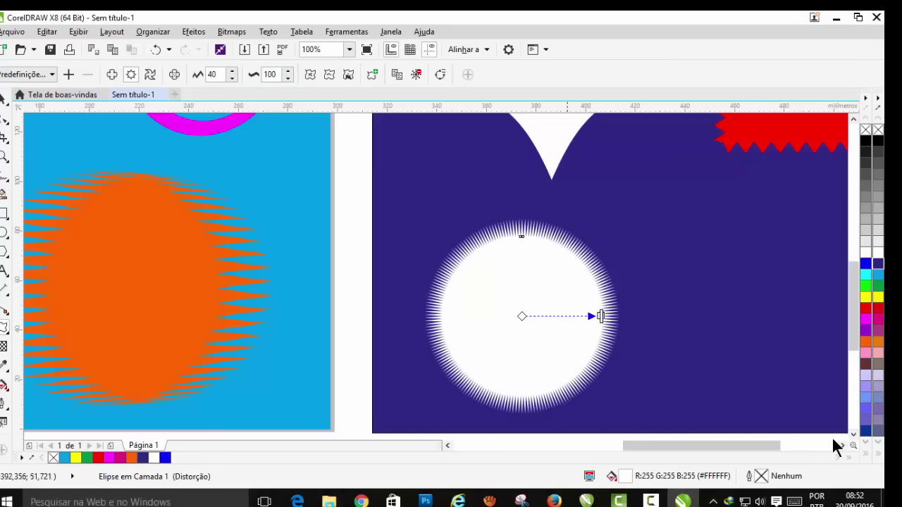
pyautogui.scroll(1, 836, 446)
pyautogui.scroll(-1, 837, 446)
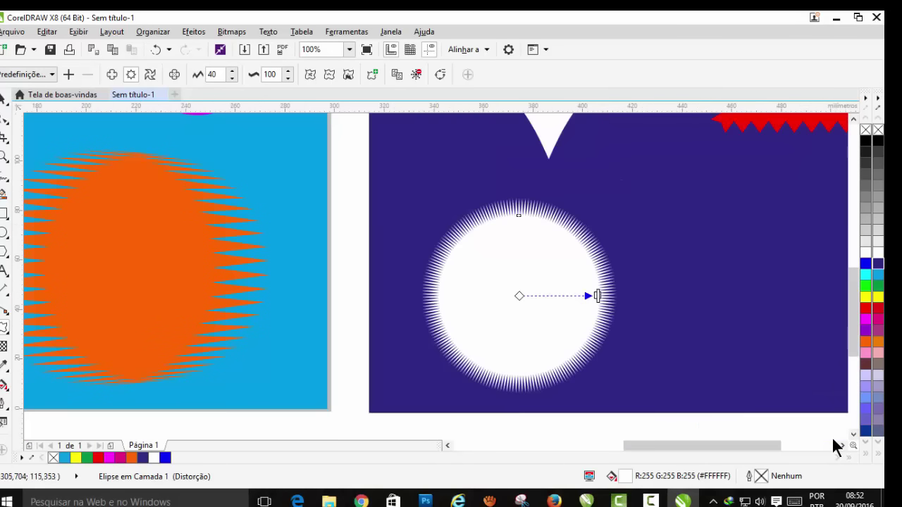
pyautogui.press('Return')
pyautogui.write('100')
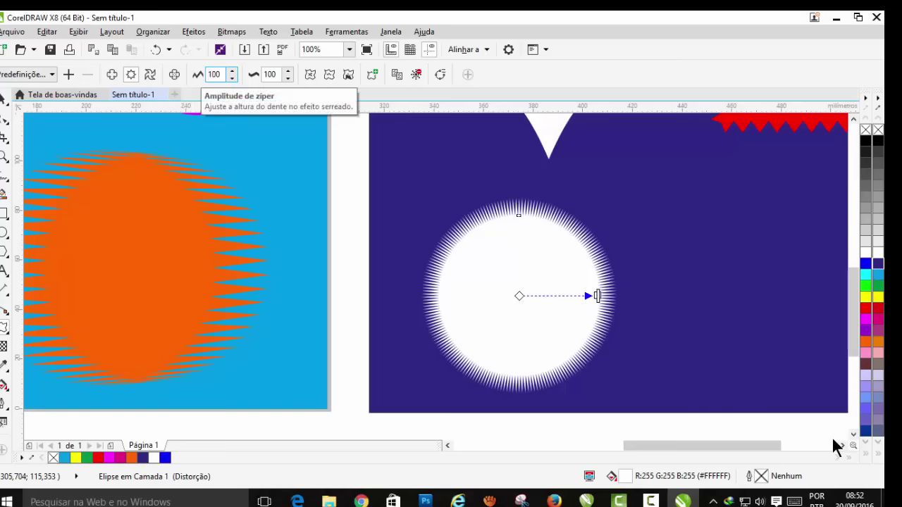
pyautogui.press('Return')
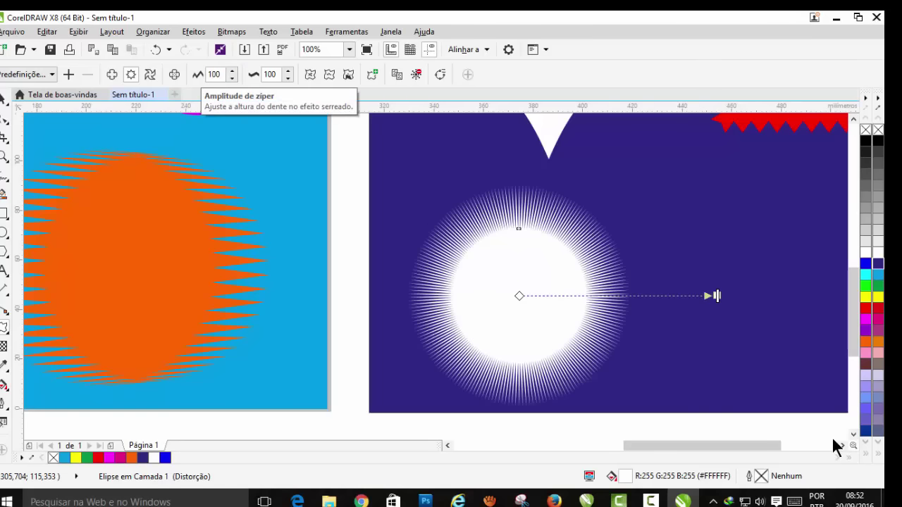
pyautogui.hotkey('shift', 'F2')
pyautogui.press('F3')
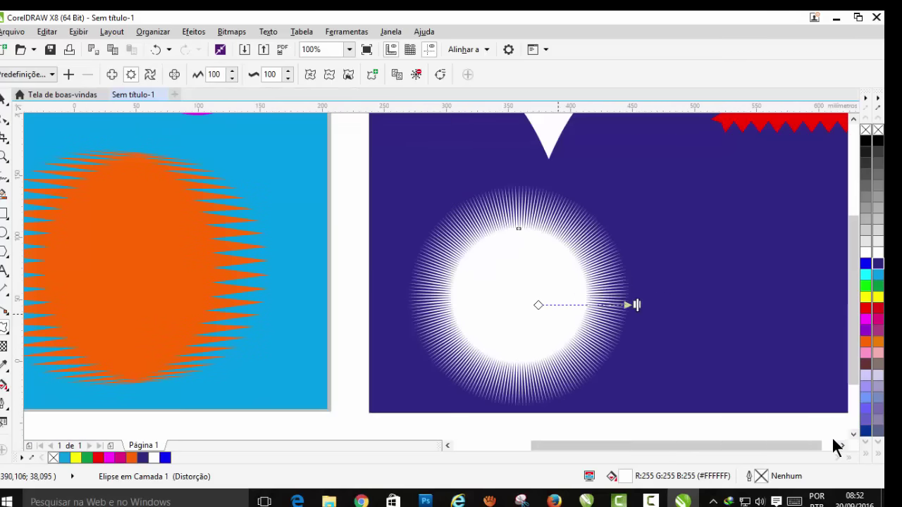
pyautogui.press('F3')
pyautogui.press('space')
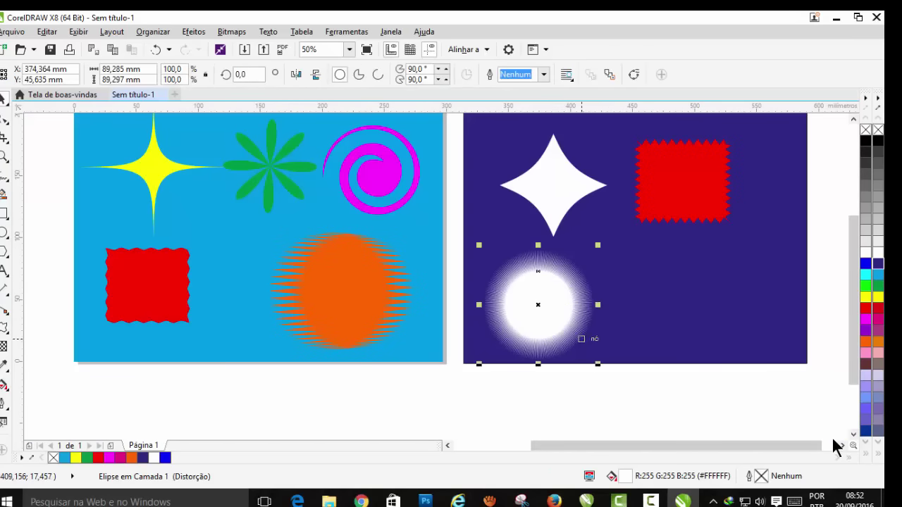
# Place a copy of the spiky circle to its right and fill it magenta
pyautogui.moveTo(538, 305); pyautogui.dragTo(538, 305)
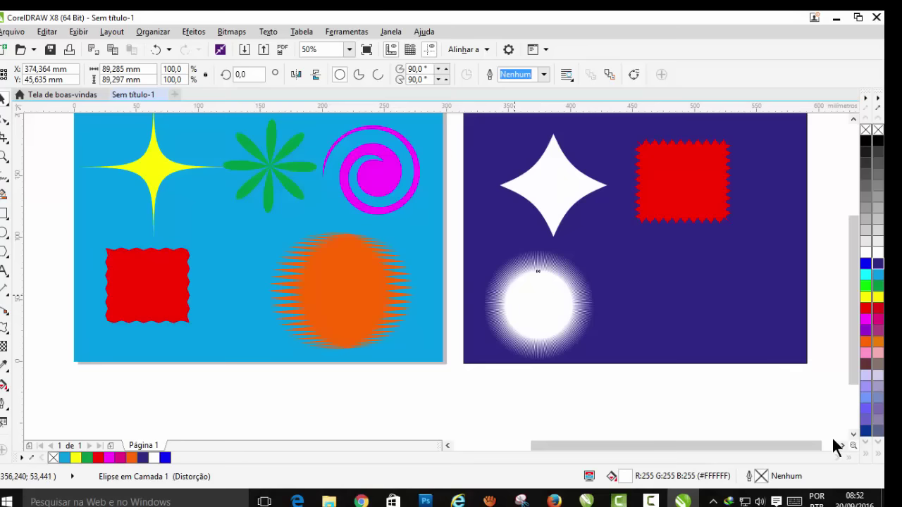
pyautogui.moveTo(538, 304); pyautogui.dragTo(659, 300)
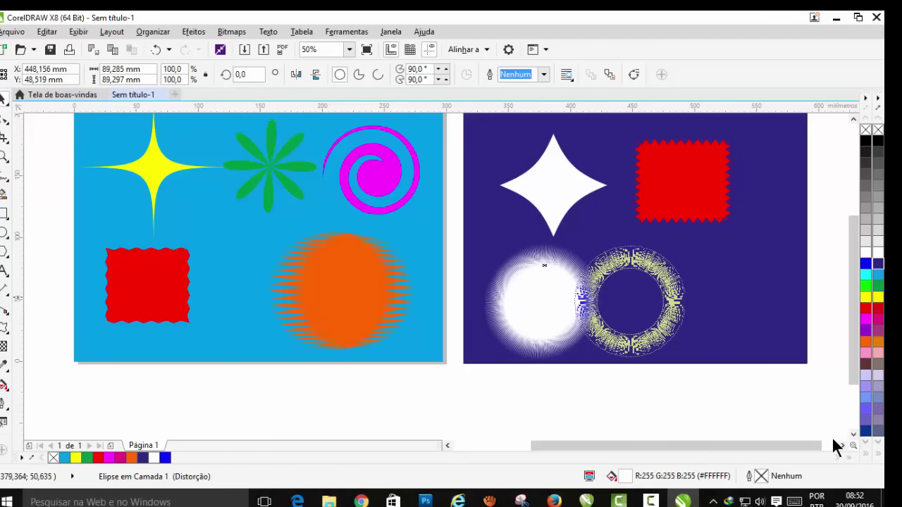
pyautogui.click(865, 319)
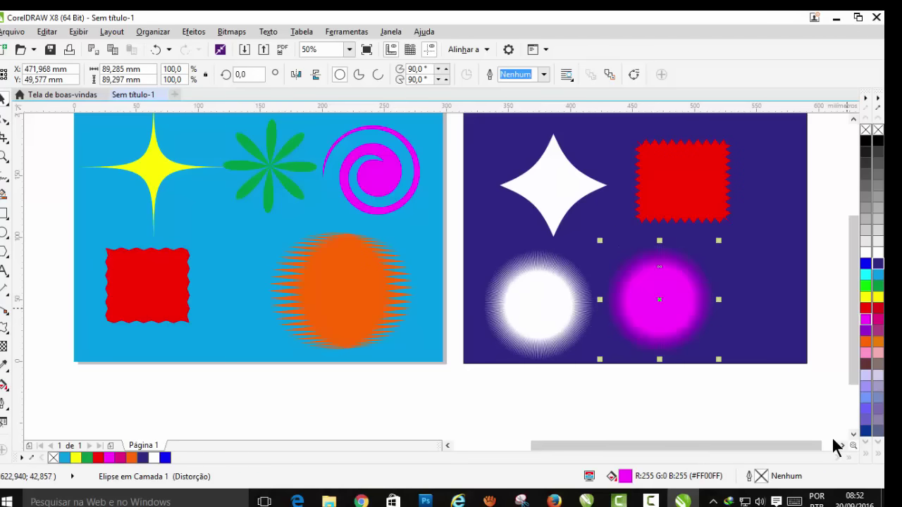
pyautogui.scroll(2, 676, 293)
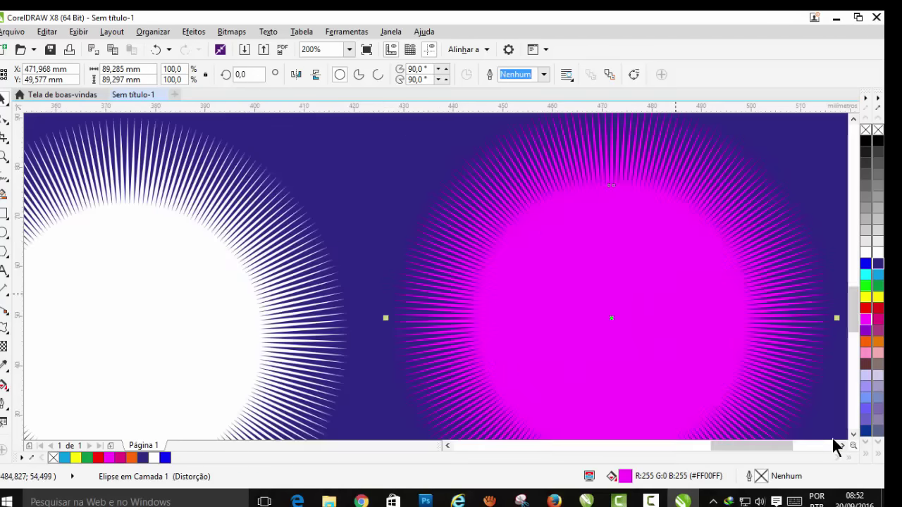
pyautogui.scroll(-1, 833, 438)
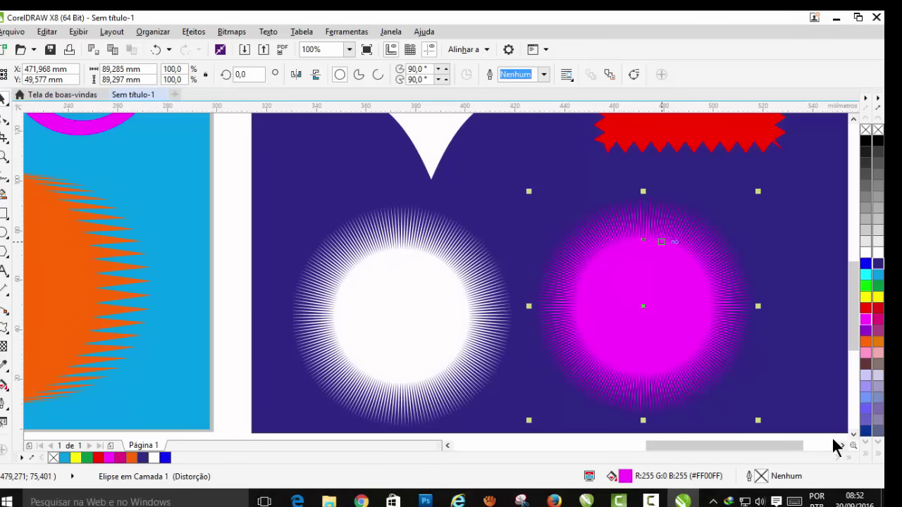
pyautogui.moveTo(649, 311); pyautogui.dragTo(657, 314)
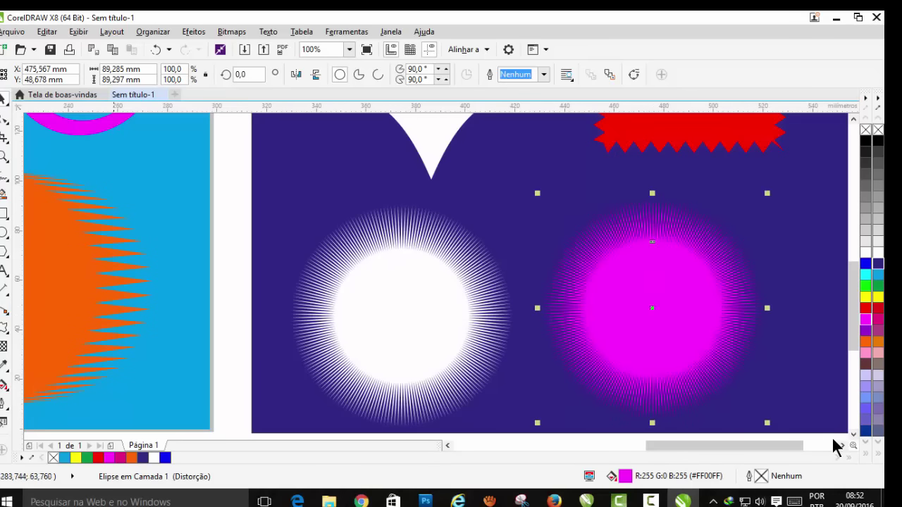
# Try zipper amplitude 10 and frequency 50 on the magenta circle
pyautogui.press('space')
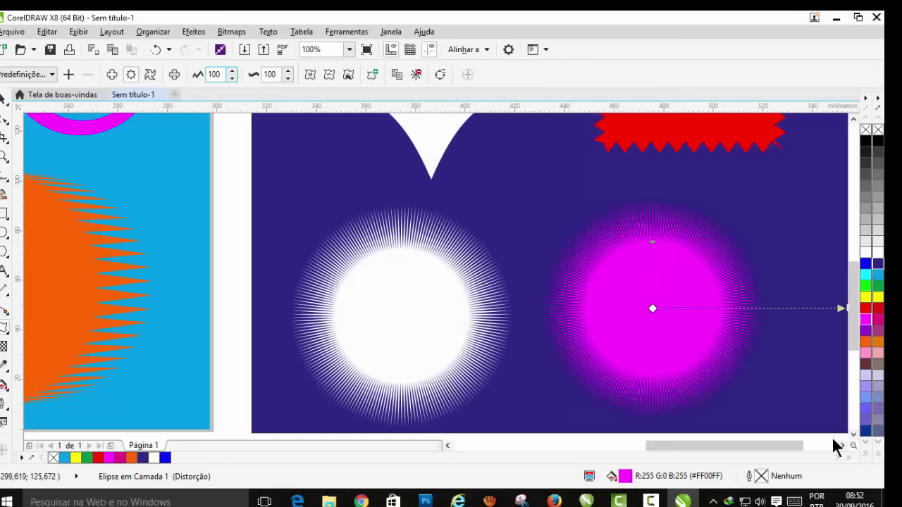
pyautogui.doubleClick(270, 74)
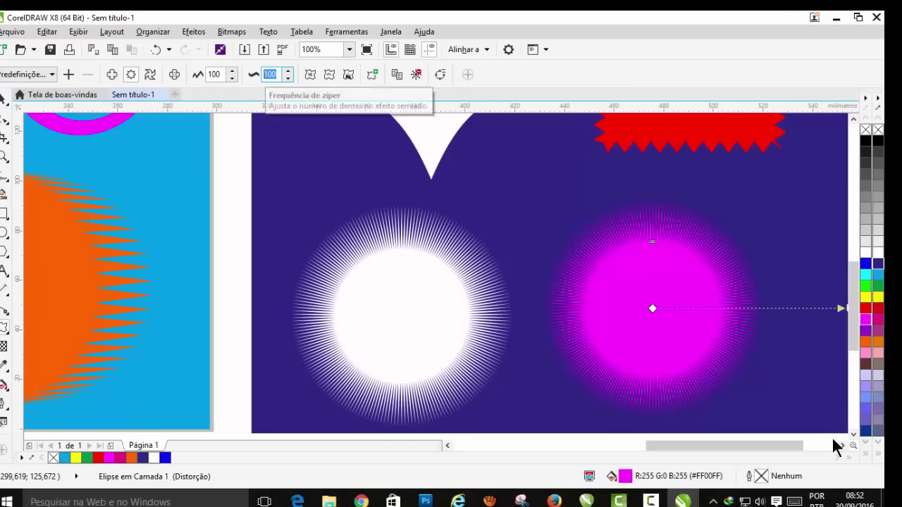
pyautogui.click(220, 74)
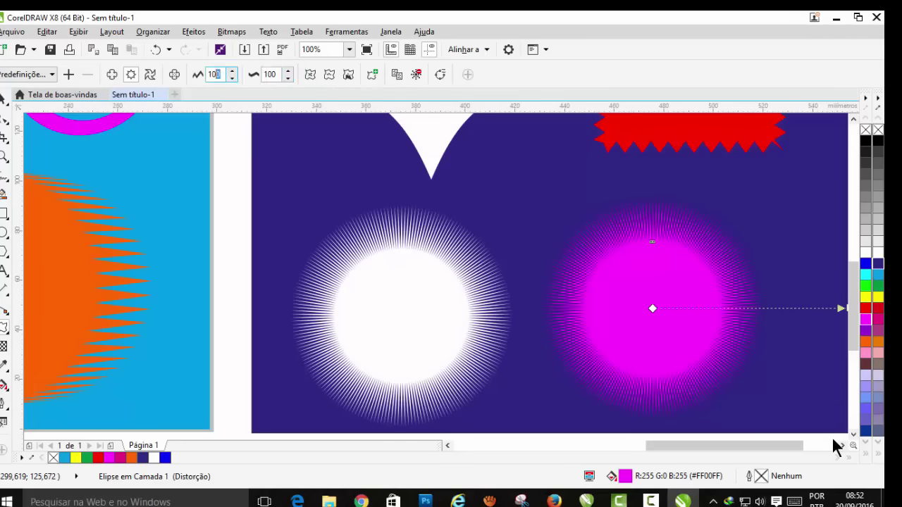
pyautogui.write('10')
pyautogui.press('Return')
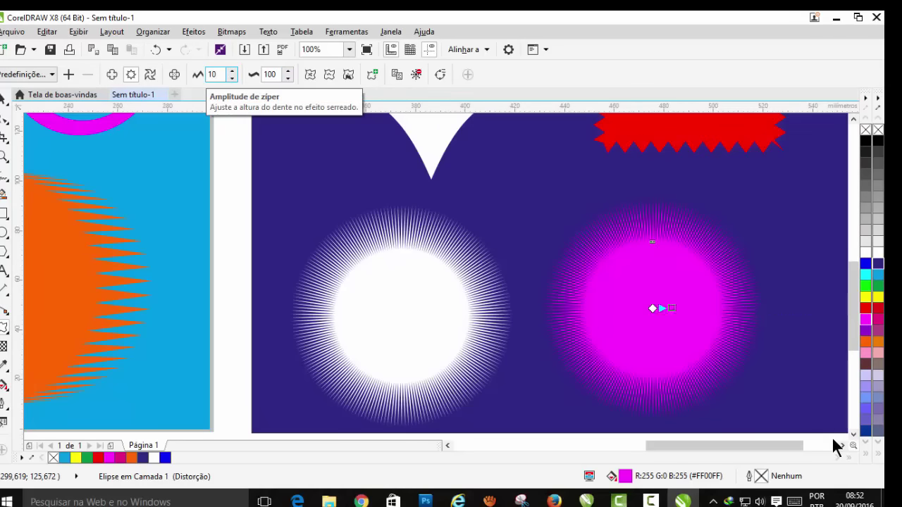
pyautogui.scroll(3, 669, 232)
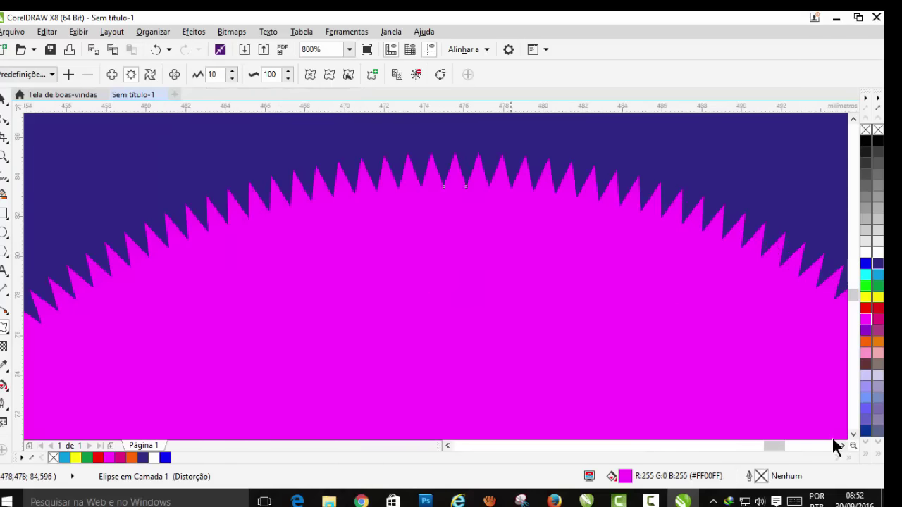
pyautogui.doubleClick(271, 74)
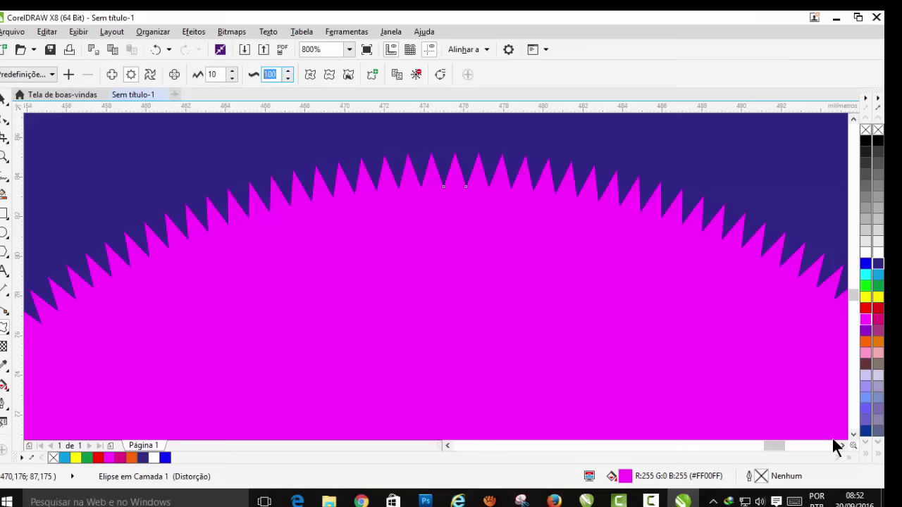
pyautogui.write('1')
pyautogui.press('Return')
# Set the magenta circle's zipper amplitude and frequency both to 20
pyautogui.press('F3')
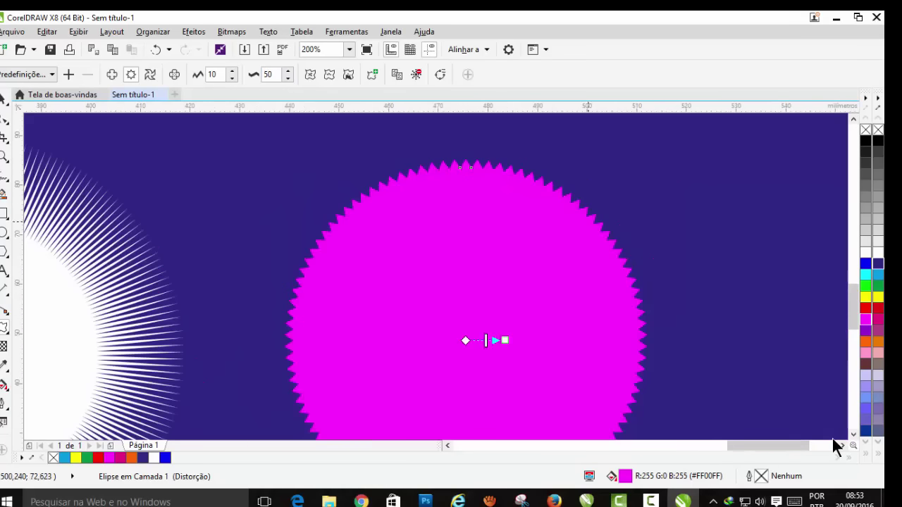
pyautogui.scroll(1, 587, 229)
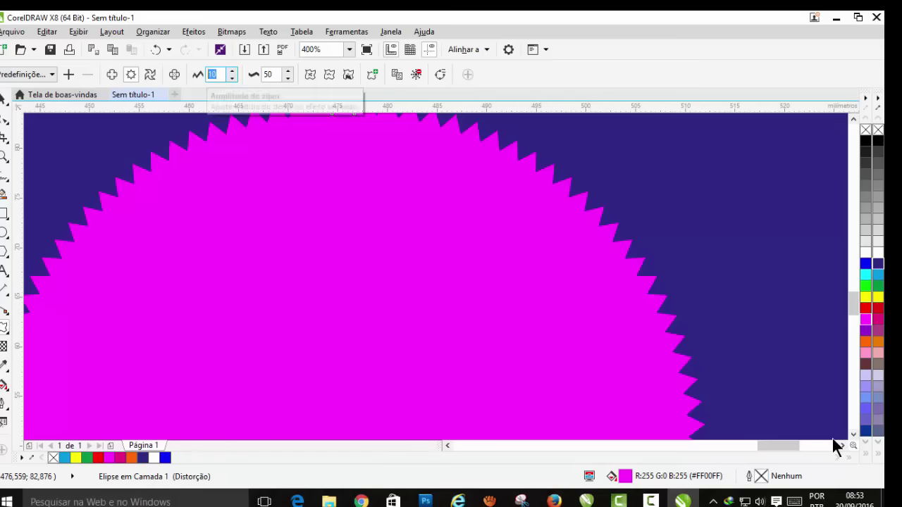
pyautogui.write('20')
pyautogui.press('Return')
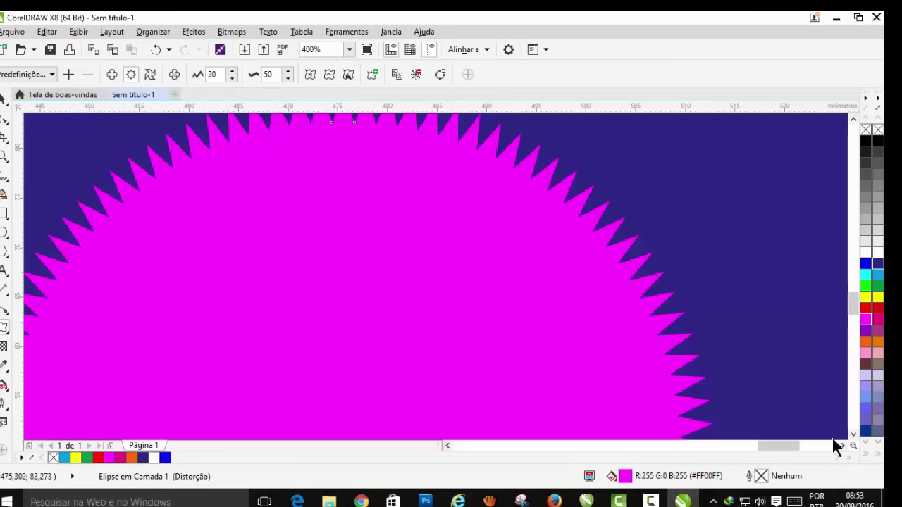
pyautogui.write('20')
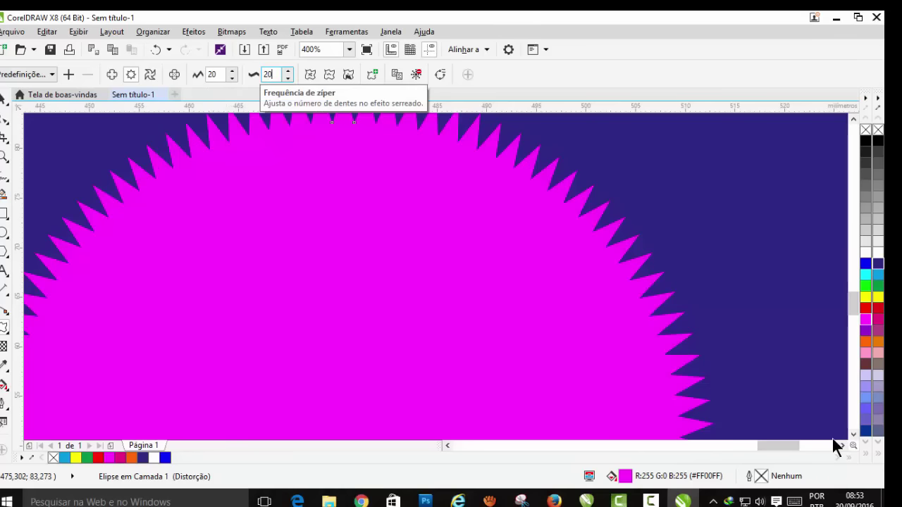
pyautogui.press('Return')
pyautogui.press('F3')
pyautogui.press('F3')
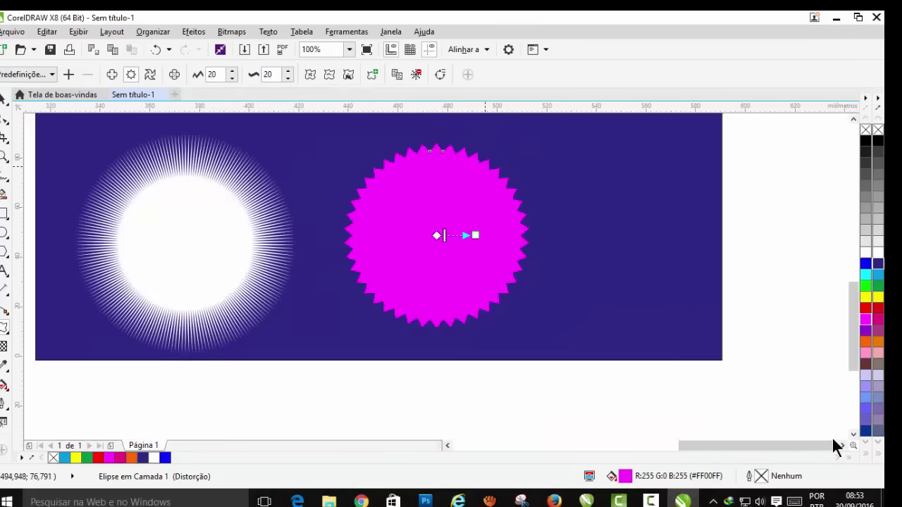
pyautogui.hotkey('ctrl', '+')
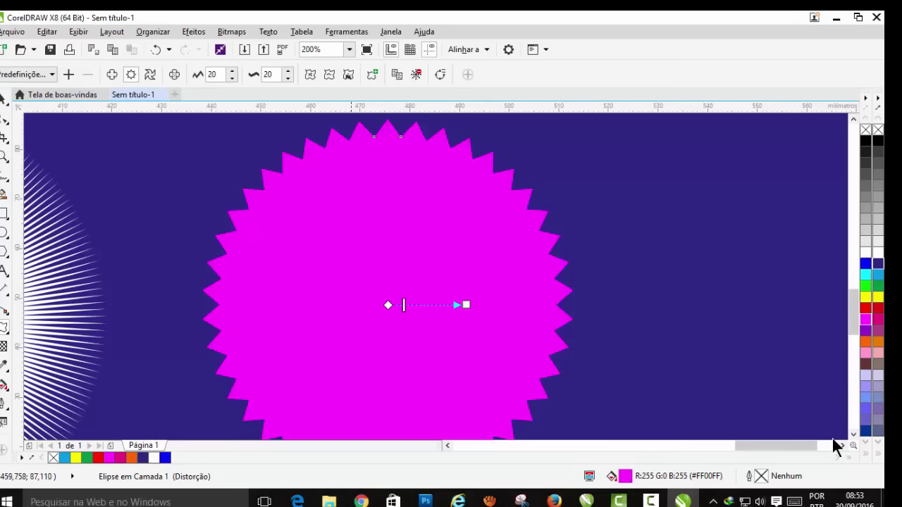
pyautogui.press('F3')
pyautogui.press('F3')
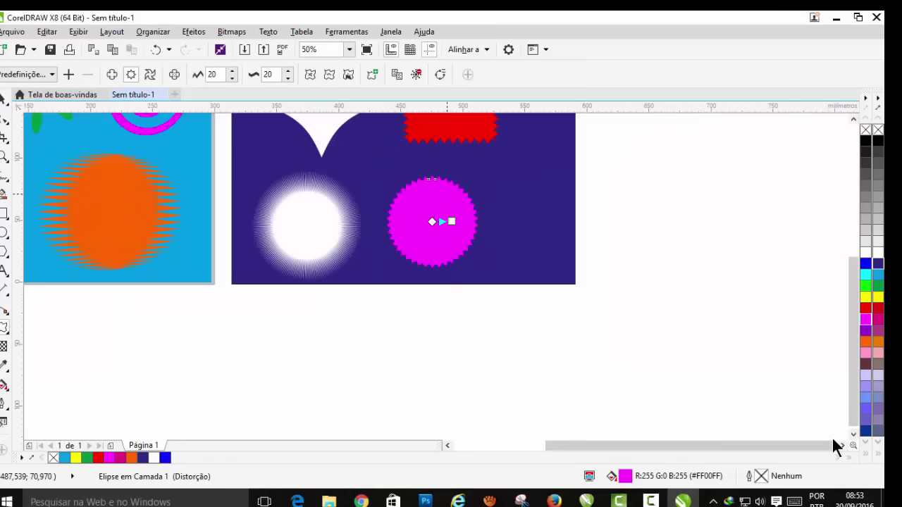
pyautogui.hotkey('ctrl', '+')
pyautogui.press('space')
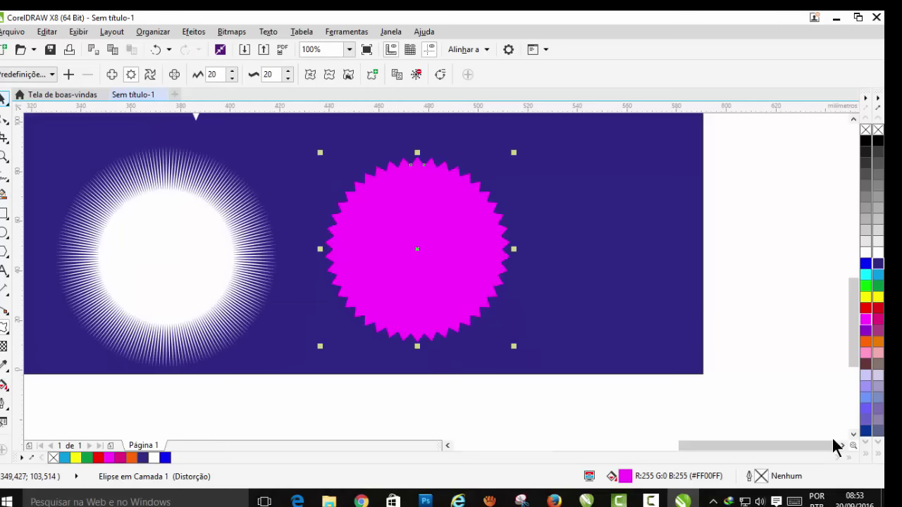
# Deselect the magenta circle and zoom out to show both pages
pyautogui.press('Escape')
pyautogui.press('F3')
pyautogui.press('F3')
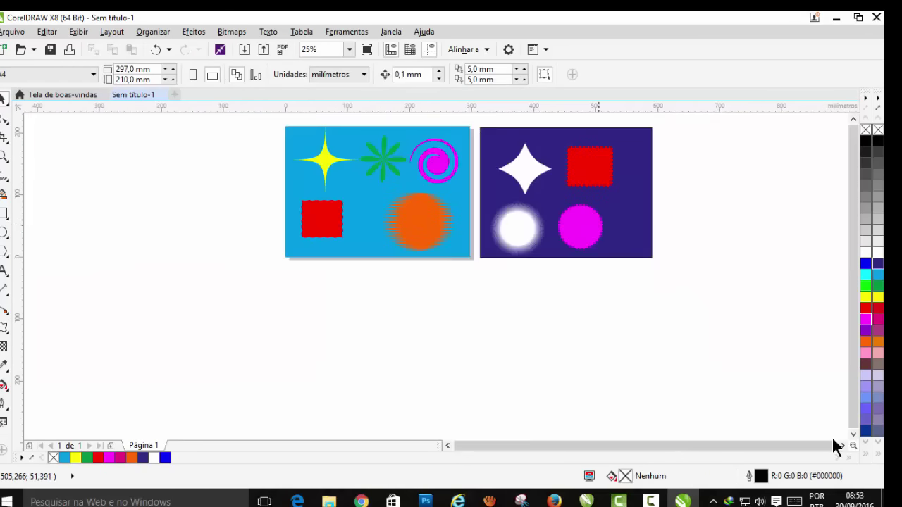
pyautogui.press('d')
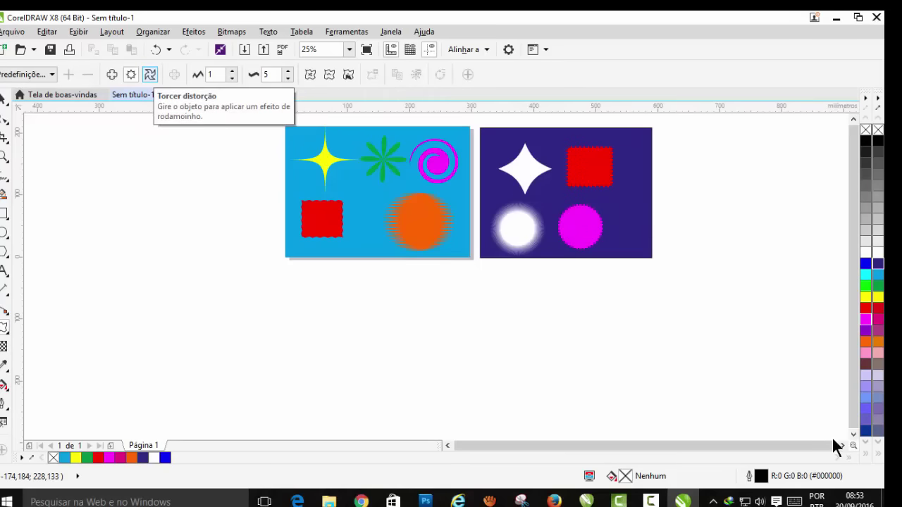
pyautogui.press('F2')
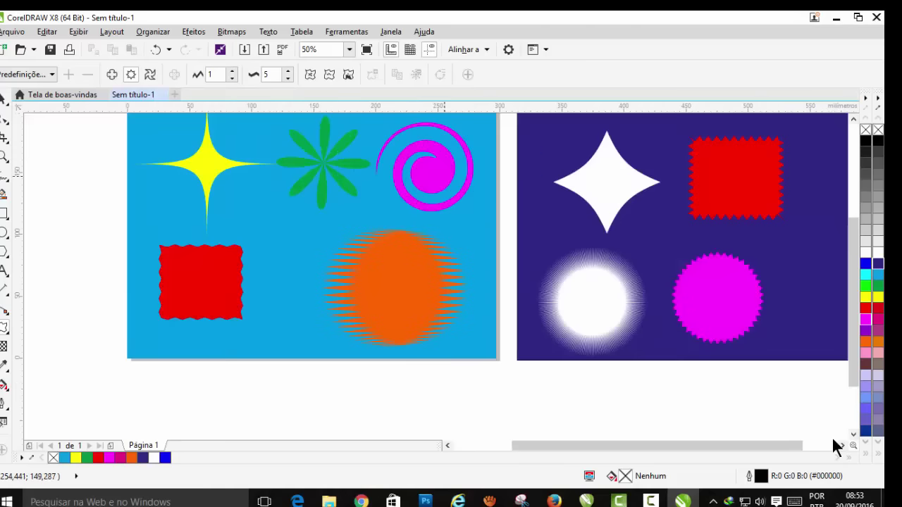
pyautogui.press('F3')
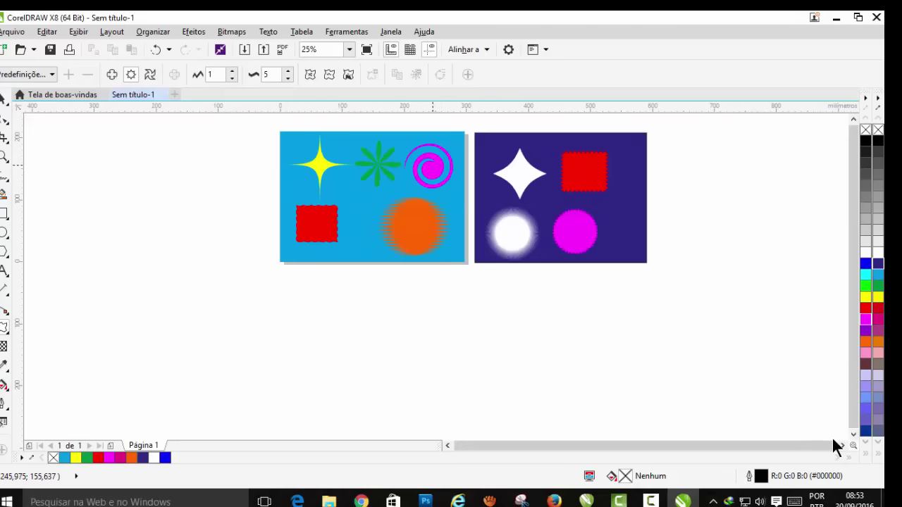
pyautogui.click(4, 233)
# Draw a yellow circle with no outline at the dark page's right edge
pyautogui.moveTo(619, 206); pyautogui.dragTo(673, 262)
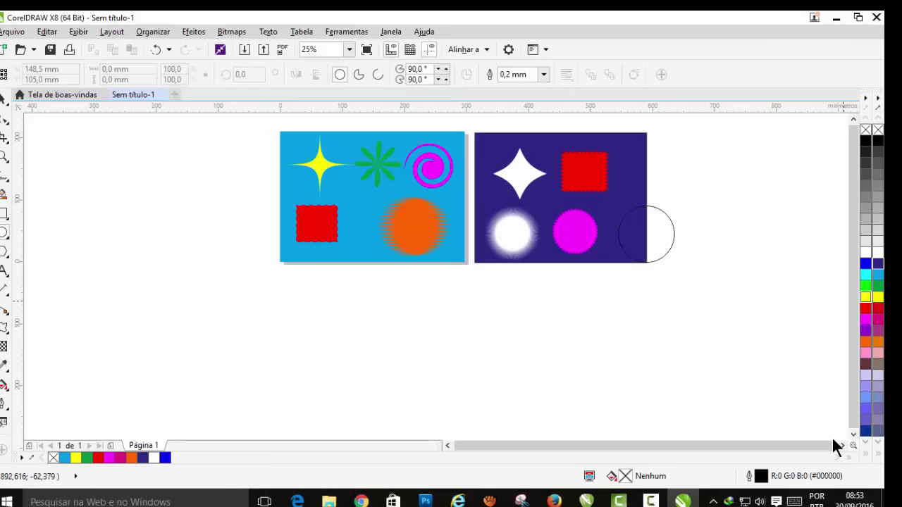
pyautogui.click(866, 297)
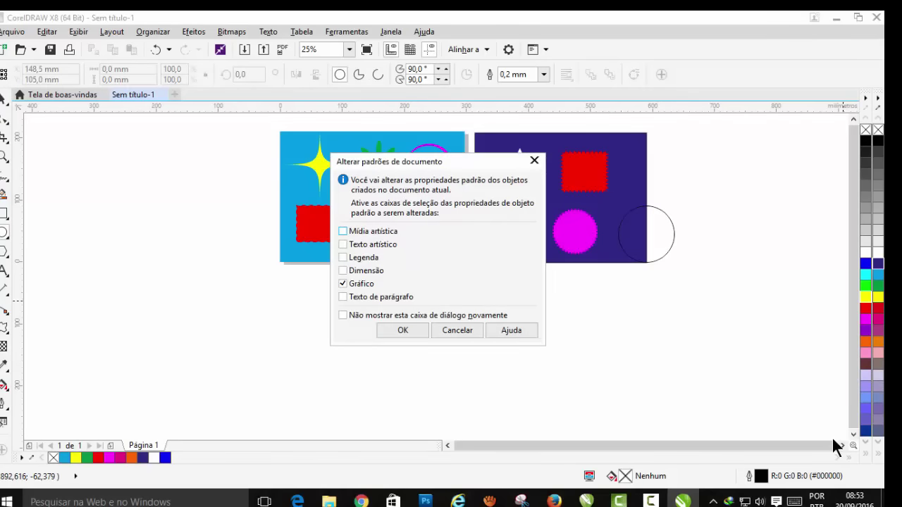
pyautogui.press('Escape')
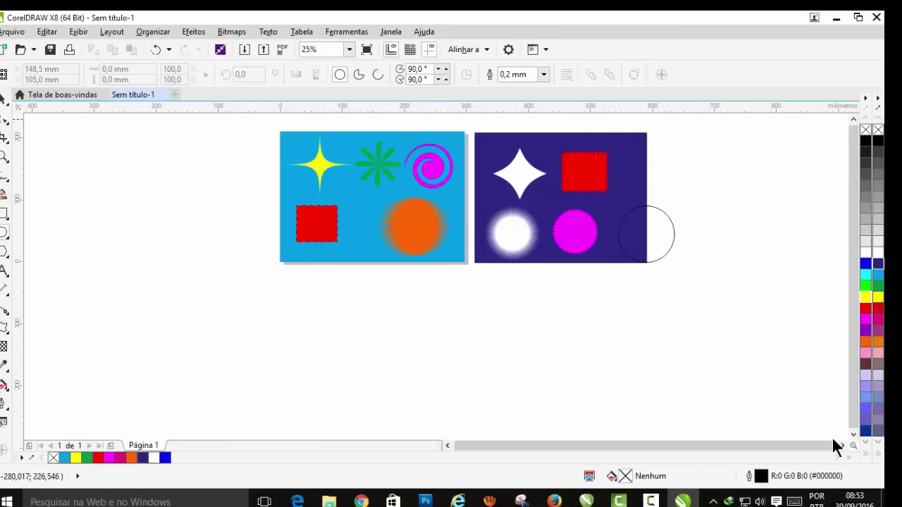
pyautogui.click(620, 231)
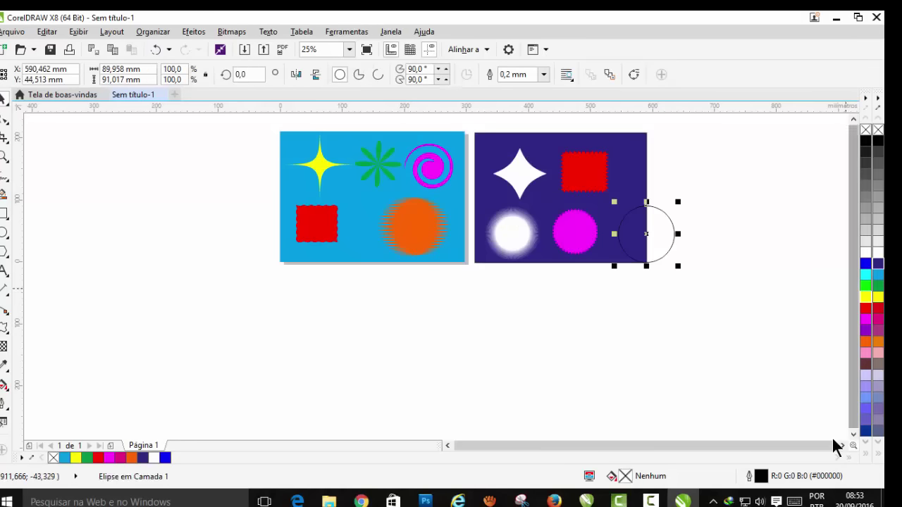
pyautogui.click(866, 297)
pyautogui.rightClick(865, 129)
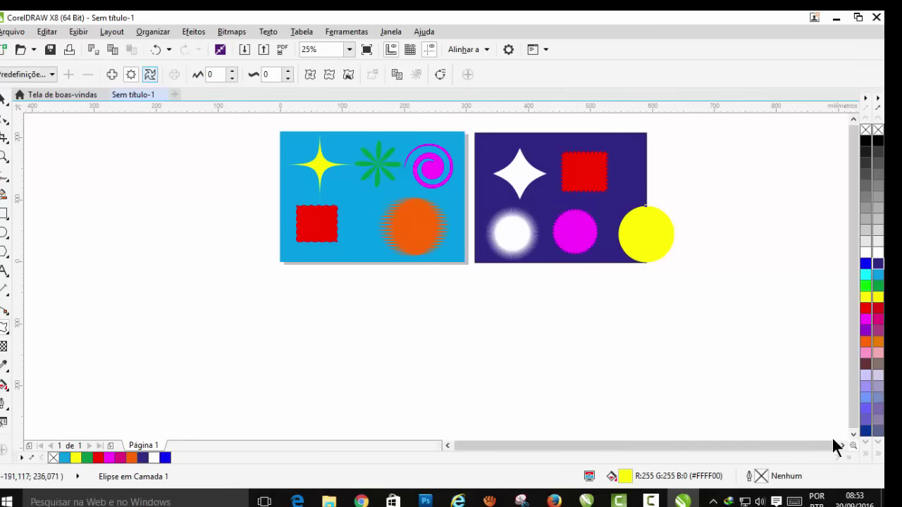
# Switch the Distort tool to Twister mode for the yellow circle
pyautogui.click(150, 74)
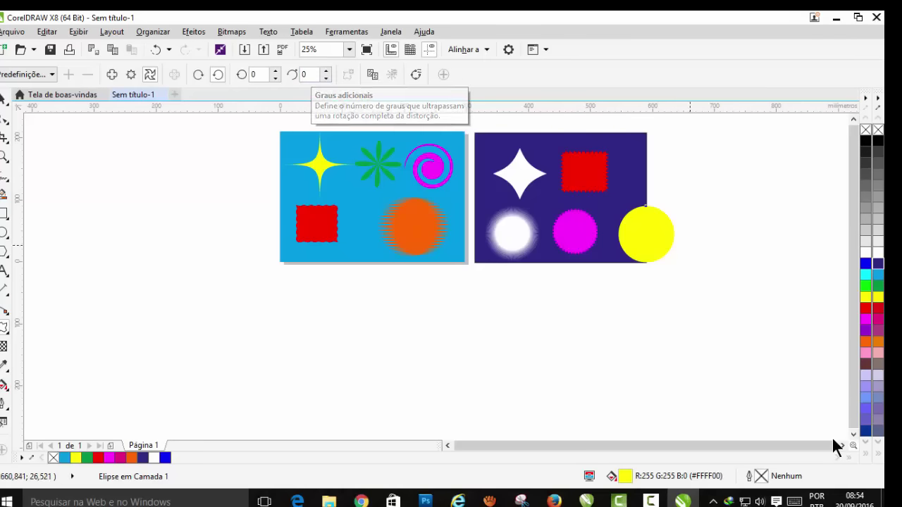
pyautogui.press('Tab')
pyautogui.press('Tab')
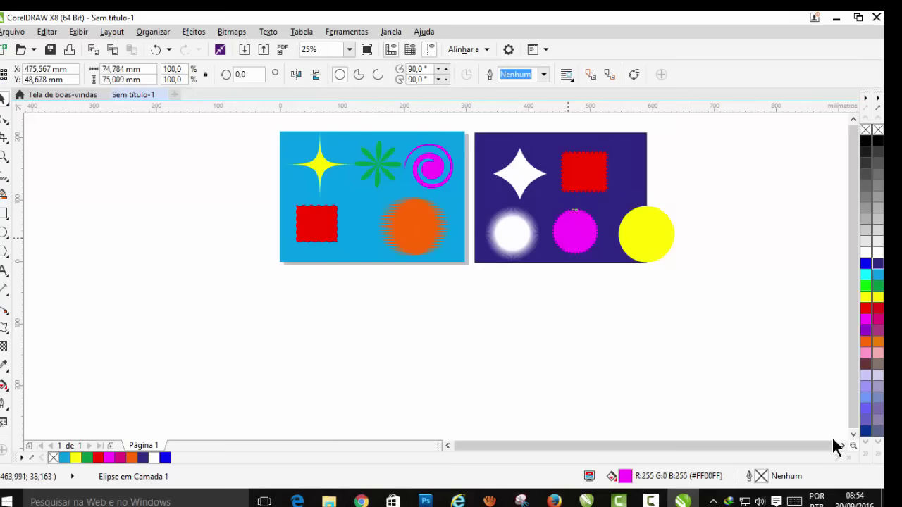
pyautogui.scroll(1, 640, 238)
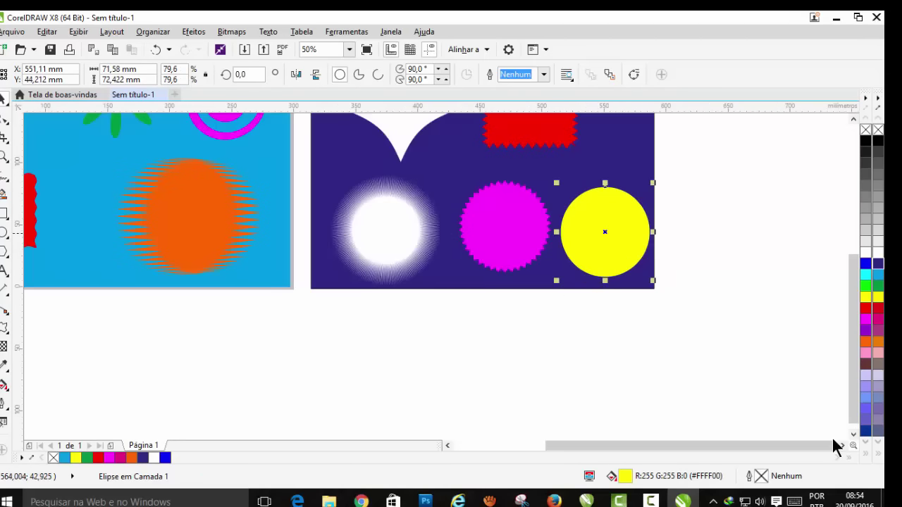
pyautogui.scroll(1, 634, 256)
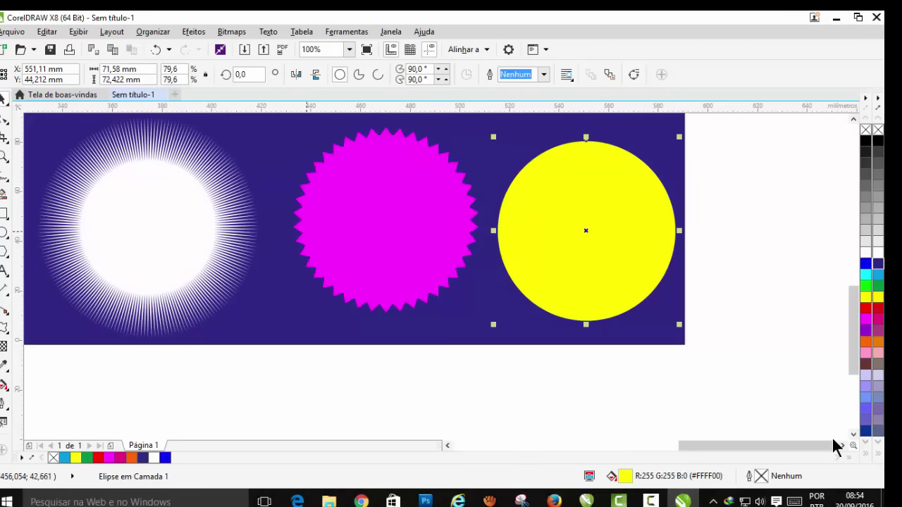
# Drag a twister distortion on the yellow circle to curl it into a crescent band
pyautogui.click(4, 326)
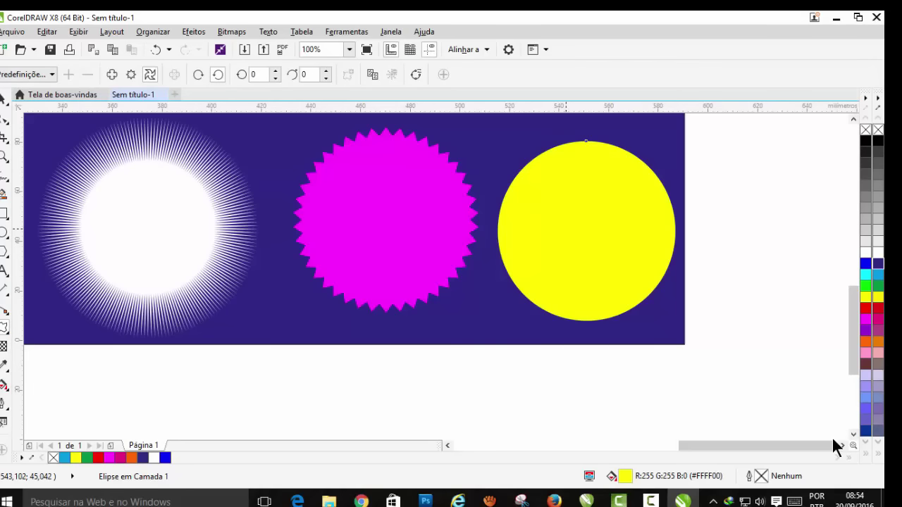
pyautogui.moveTo(566, 229)
pyautogui.mouseDown()
pyautogui.moveTo(640, 230)
pyautogui.moveTo(519, 171)
pyautogui.moveTo(668, 131)
pyautogui.moveTo(590, 242)
pyautogui.moveTo(608, 263)
pyautogui.moveTo(606, 282)
pyautogui.moveTo(637, 312)
pyautogui.moveTo(568, 374)
pyautogui.mouseUp()
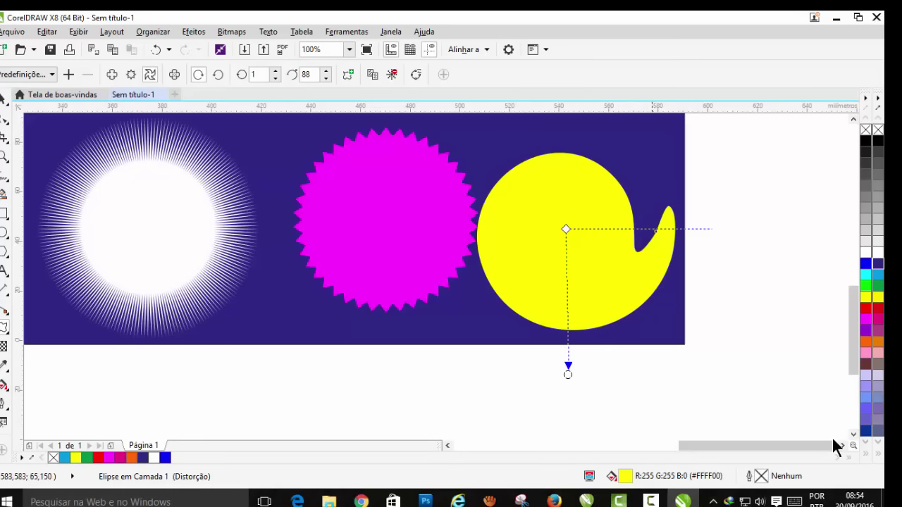
pyautogui.press('Escape')
pyautogui.moveTo(567, 364); pyautogui.dragTo(571, 304)
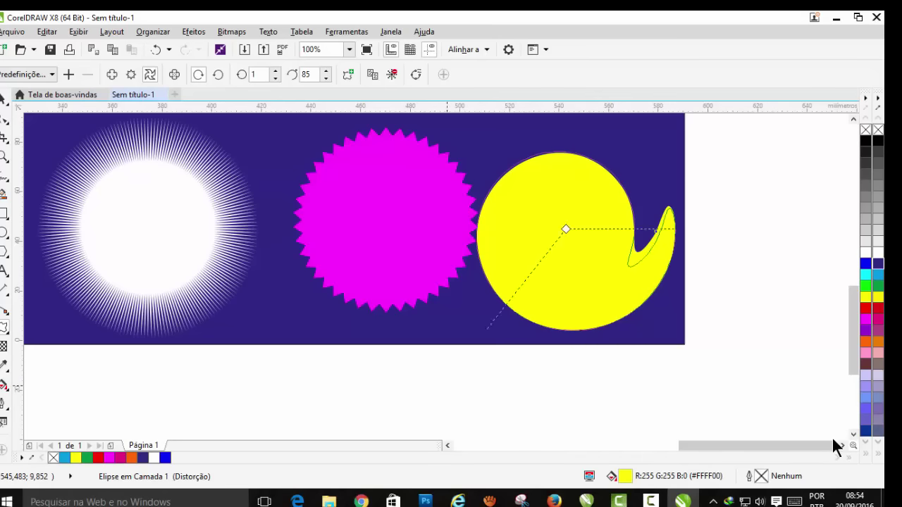
pyautogui.moveTo(571, 316); pyautogui.dragTo(233, 406)
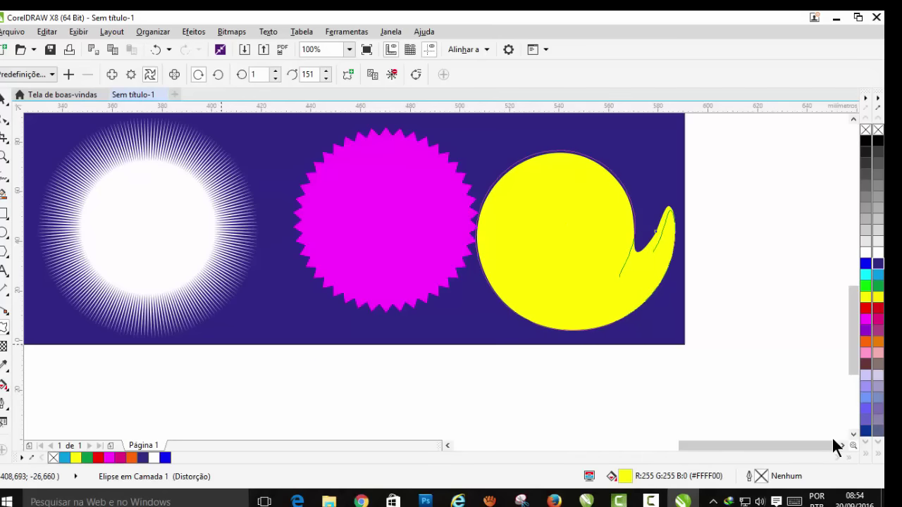
pyautogui.moveTo(594, 232); pyautogui.dragTo(574, 195)
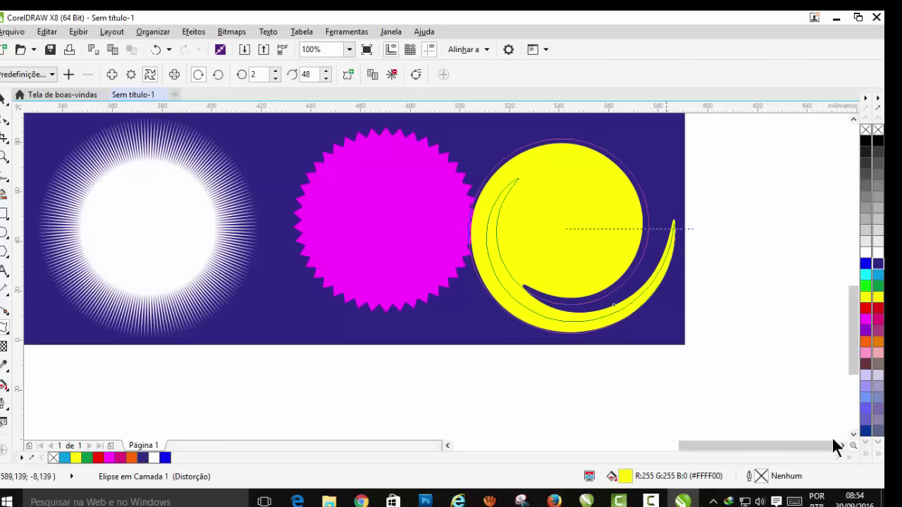
pyautogui.scroll(-2, 710, 226)
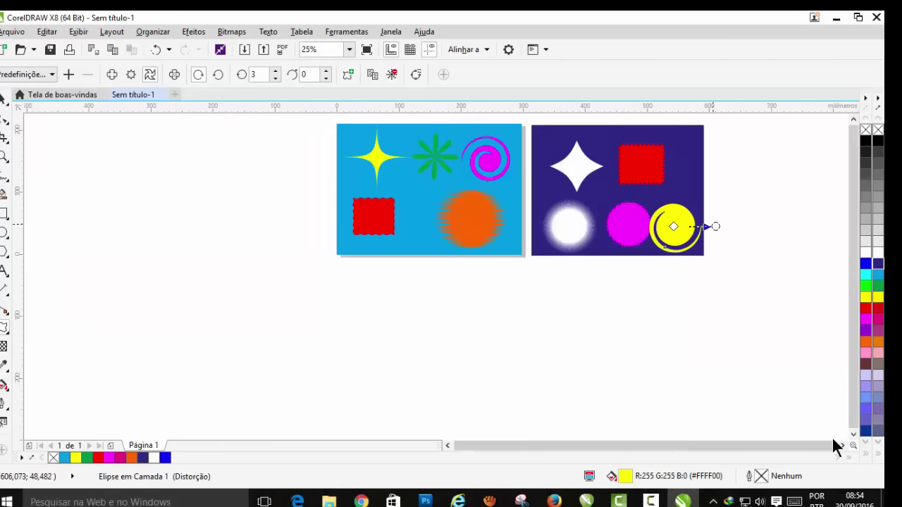
# Set the twist to 9 complete rotations plus 45 additional degrees
pyautogui.scroll(1, 712, 224)
pyautogui.scroll(1, 711, 224)
pyautogui.write('7')
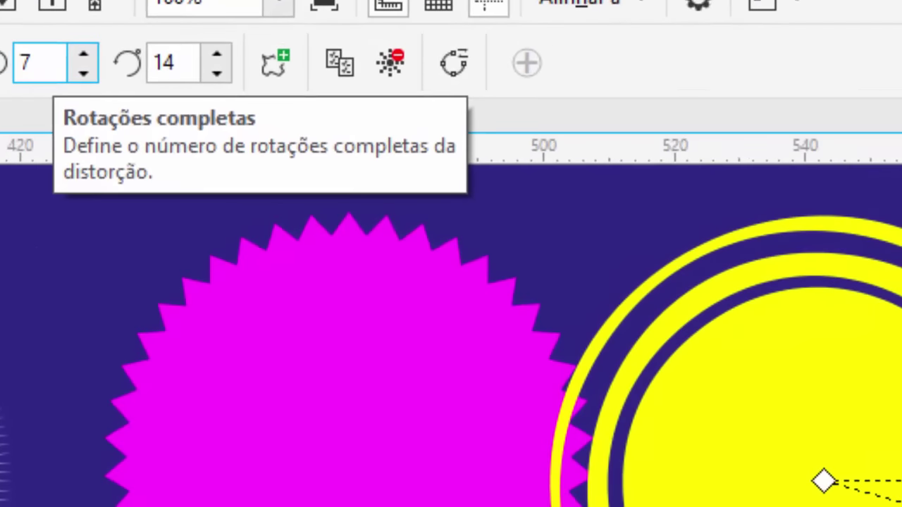
pyautogui.doubleClick(40, 62)
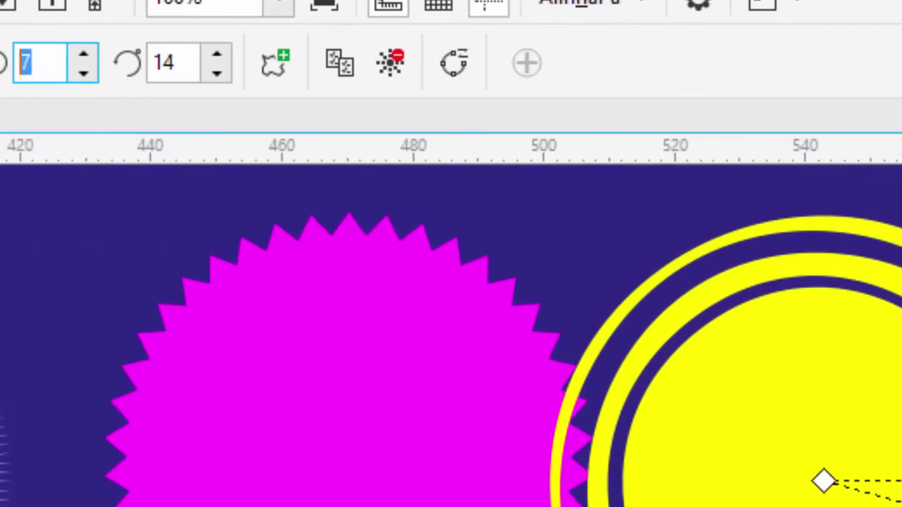
pyautogui.write('9')
pyautogui.click(173, 63)
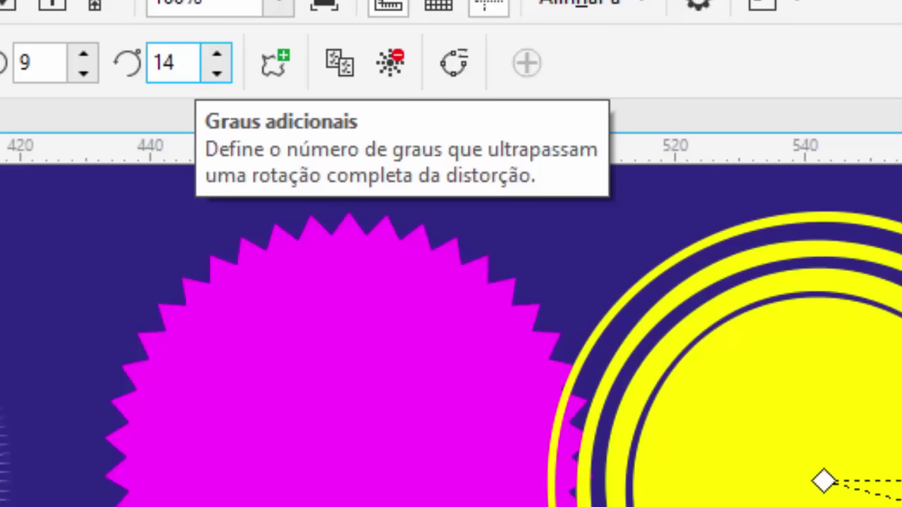
pyautogui.doubleClick(163, 63)
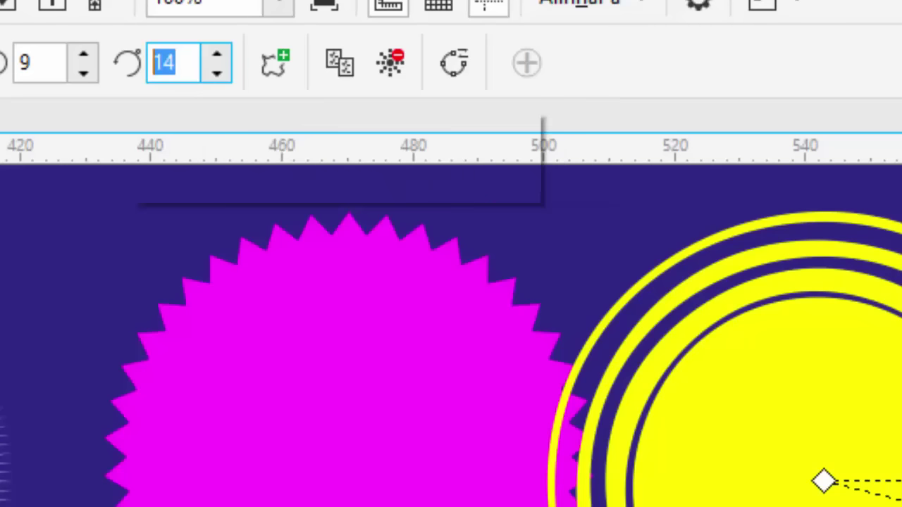
pyautogui.write('45')
pyautogui.press('Return')
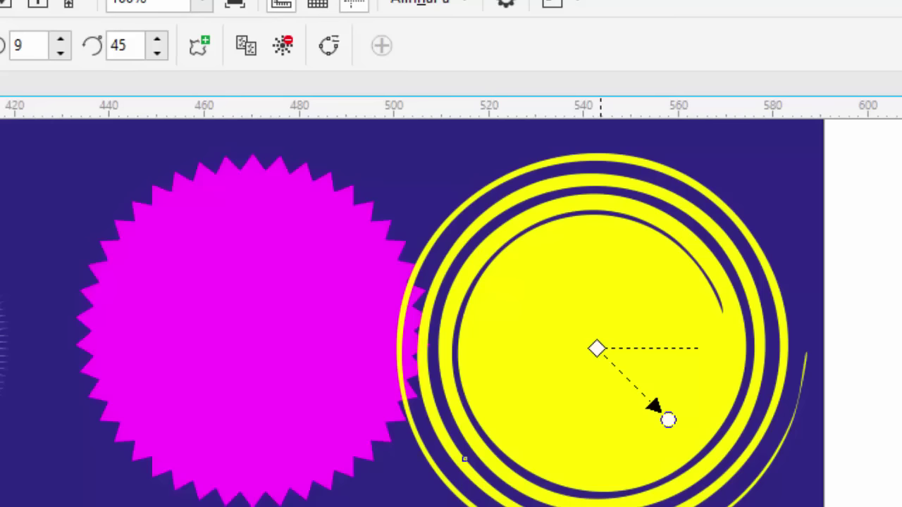
# Move the spiral's centre to the right, leaving thin rings
pyautogui.moveTo(597, 349); pyautogui.dragTo(649, 345)
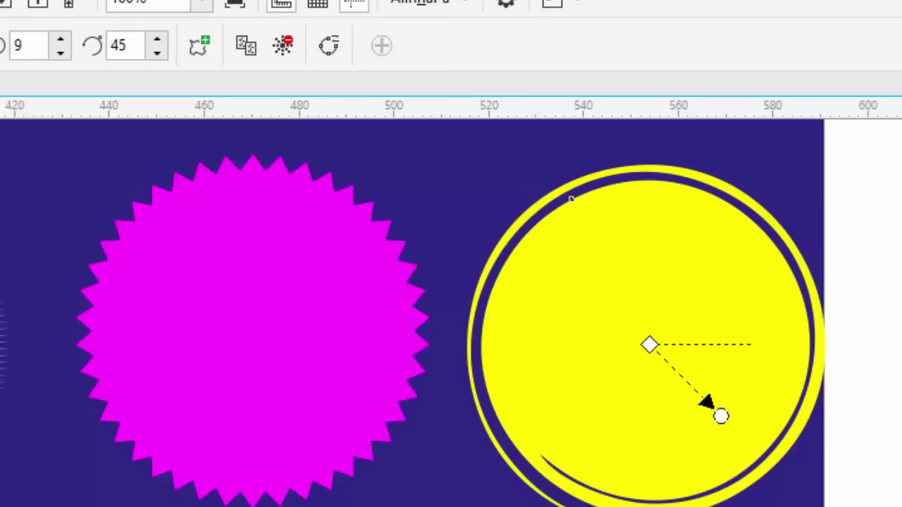
pyautogui.press('space')
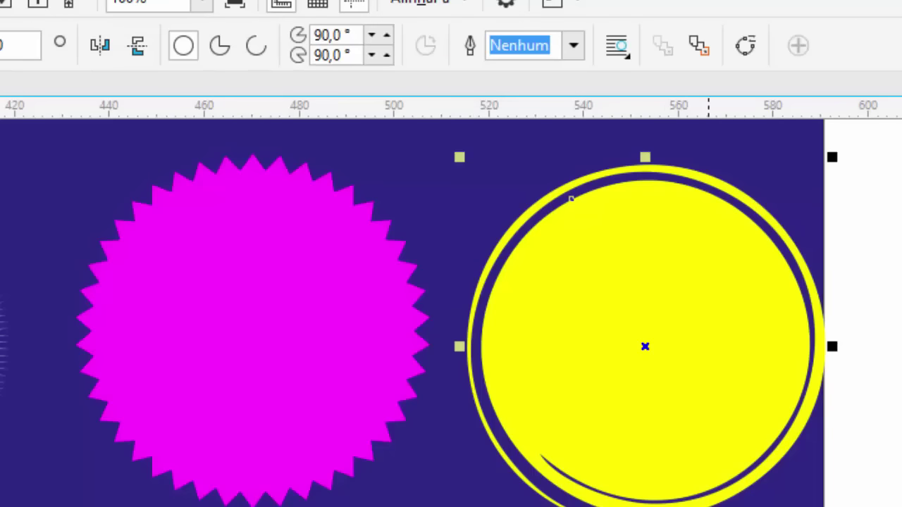
pyautogui.press('space')
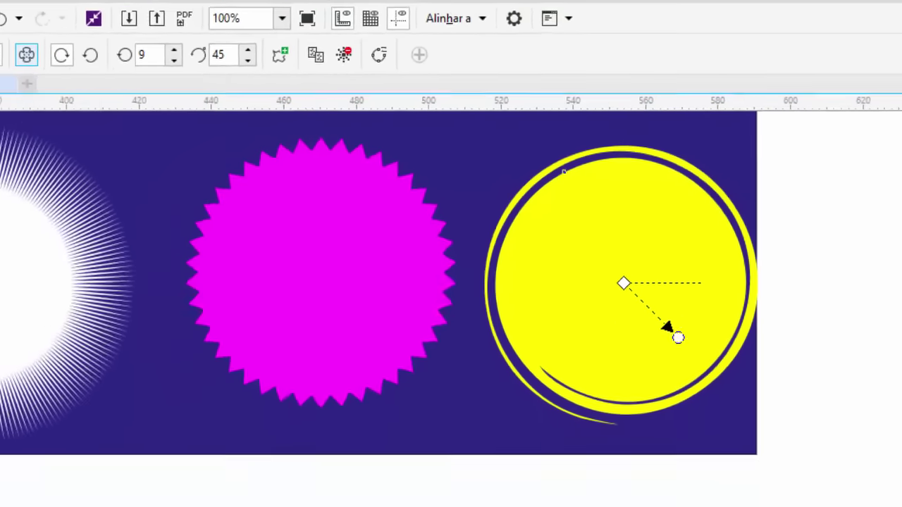
pyautogui.press('F3')
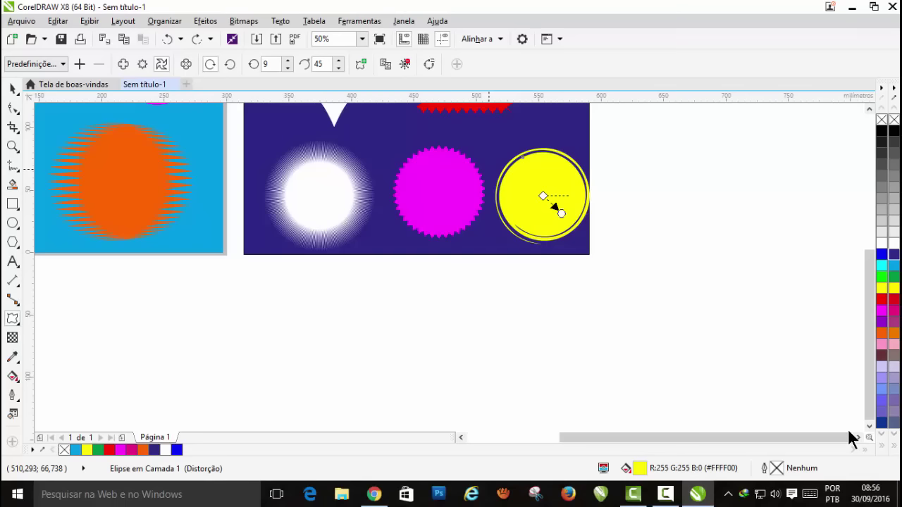
# Fit all shapes on both pages in view, then pick the Envelope effect
pyautogui.press('F3')
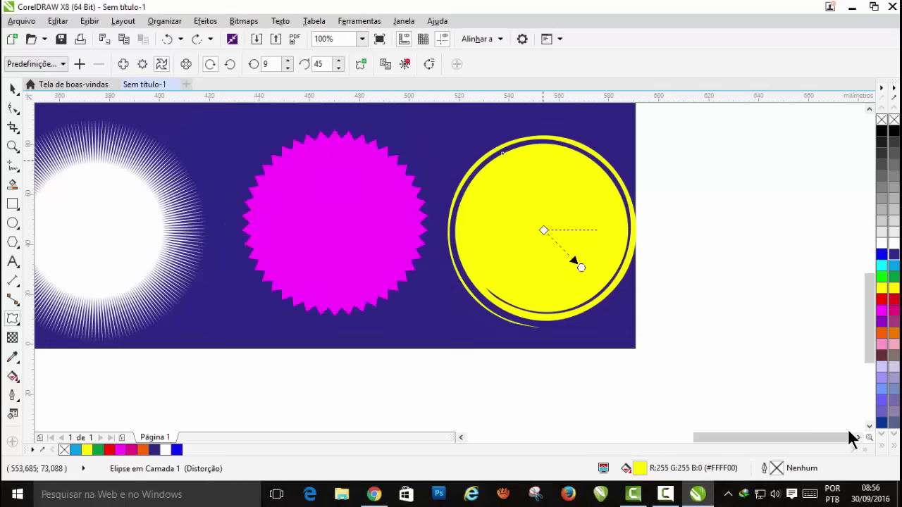
pyautogui.press('F3')
pyautogui.press('F4')
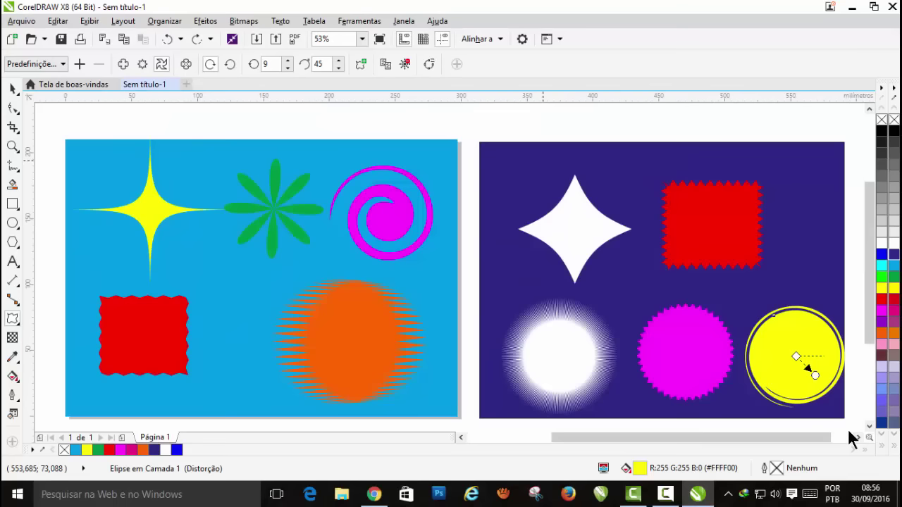
pyautogui.scroll(-2, 853, 438)
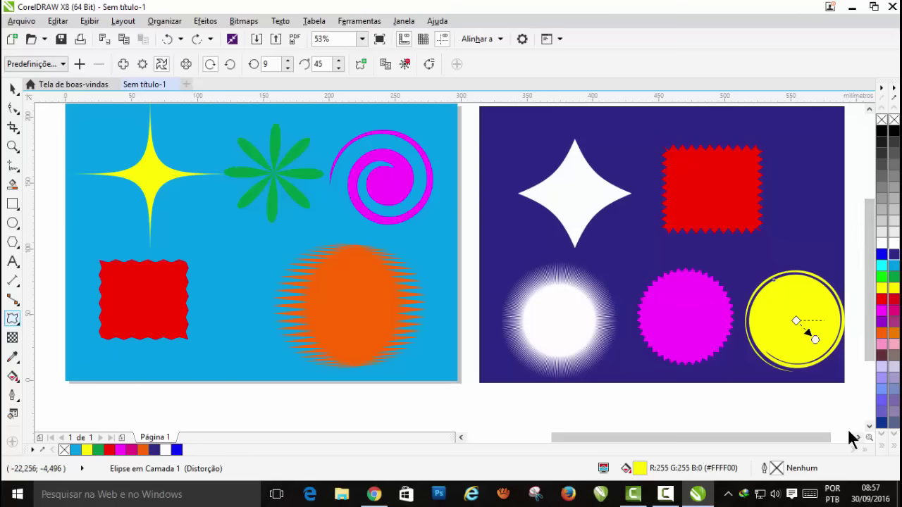
pyautogui.click(16, 322)
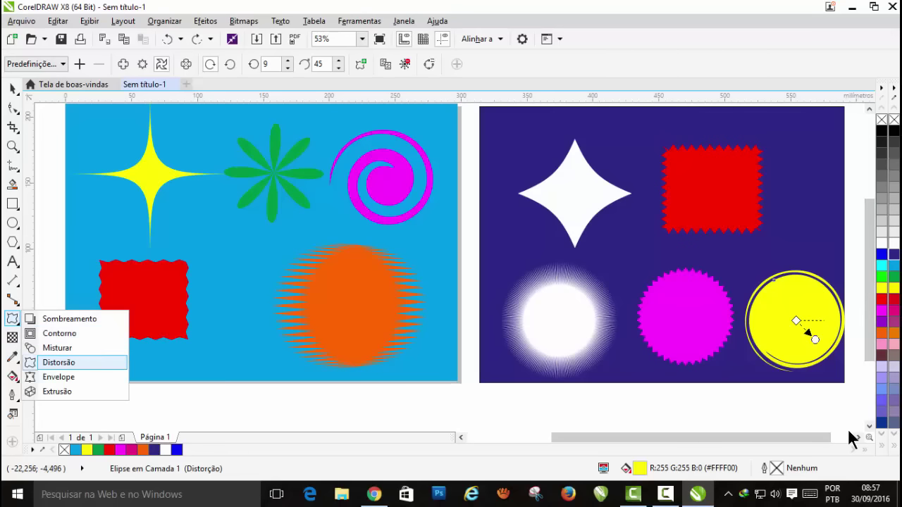
pyautogui.click(59, 377)
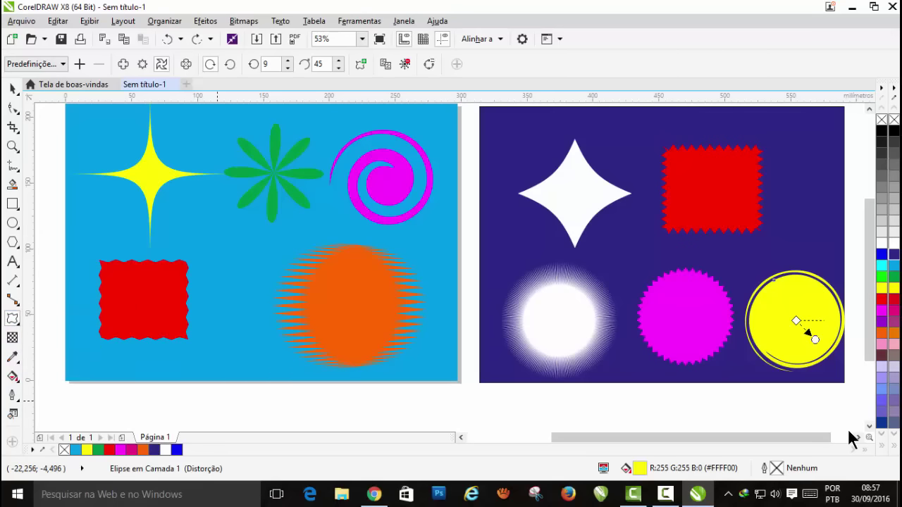